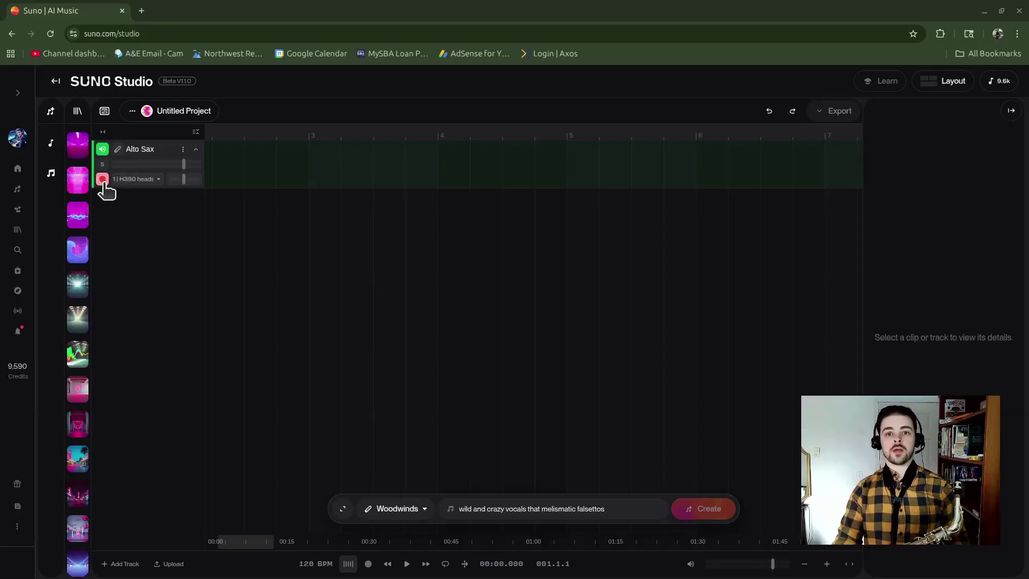
# - Record a saxophone take onto the Alto Sax track from the section start
pyautogui.click(219, 214)
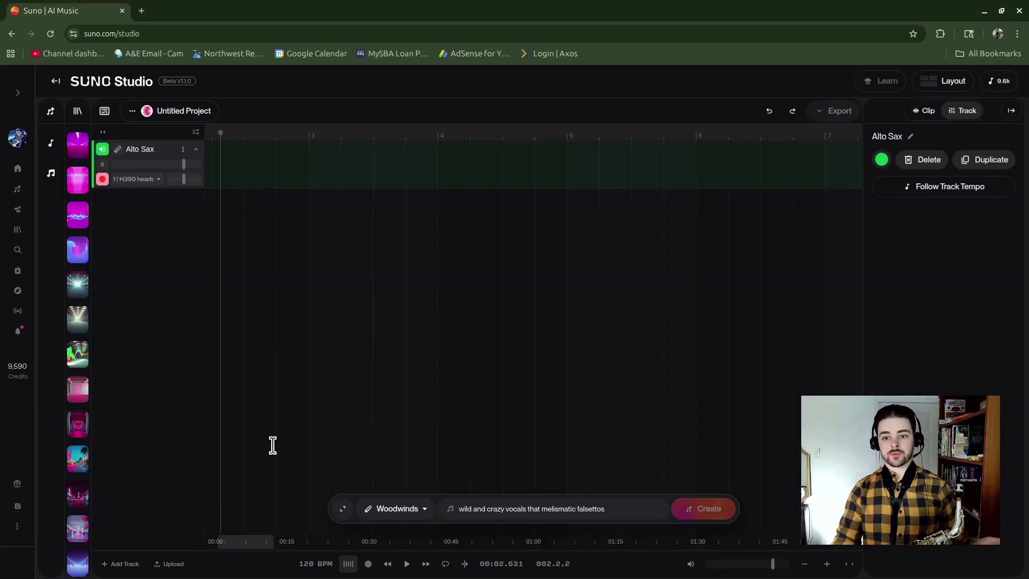
pyautogui.click(389, 564)
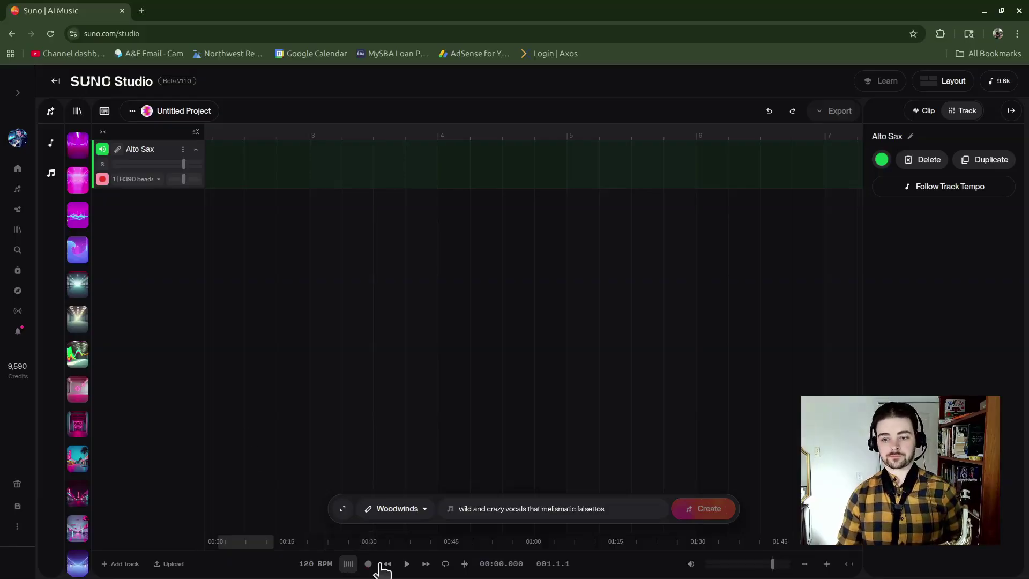
pyautogui.click(368, 564)
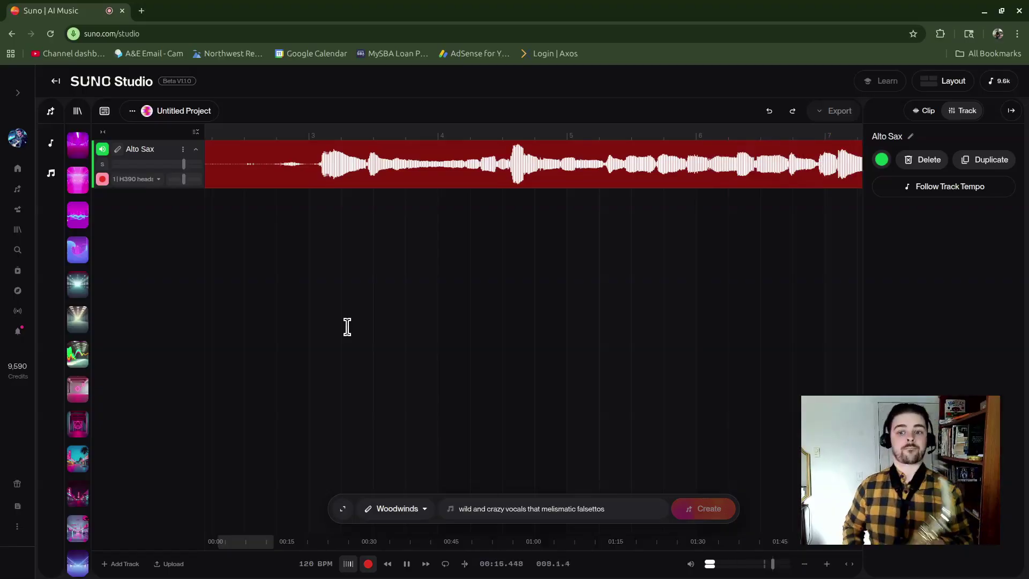
pyautogui.click(368, 563)
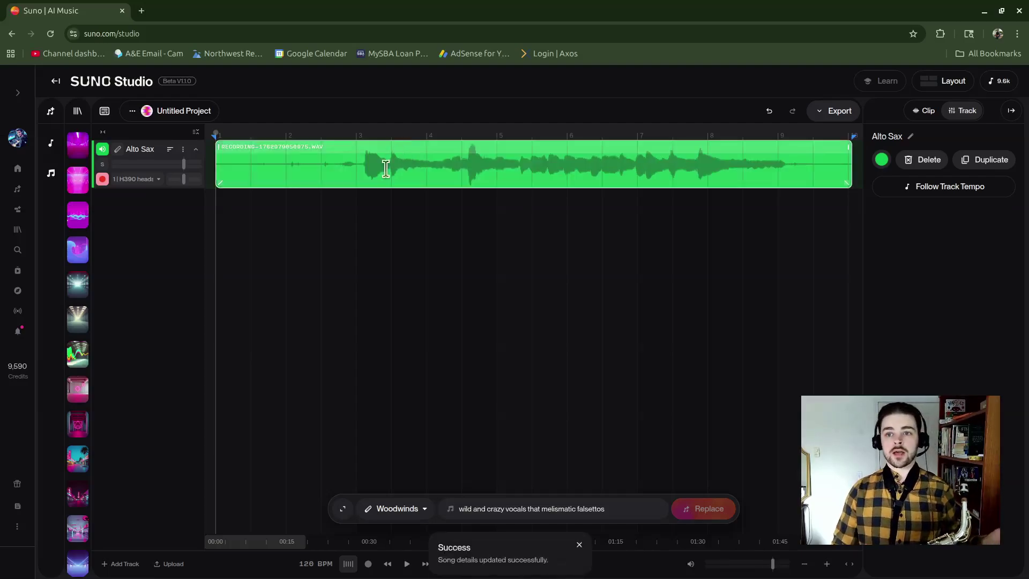
# - Reveal the Alto Sax take lanes so the recording appears as Version 1
pyautogui.click(182, 150)
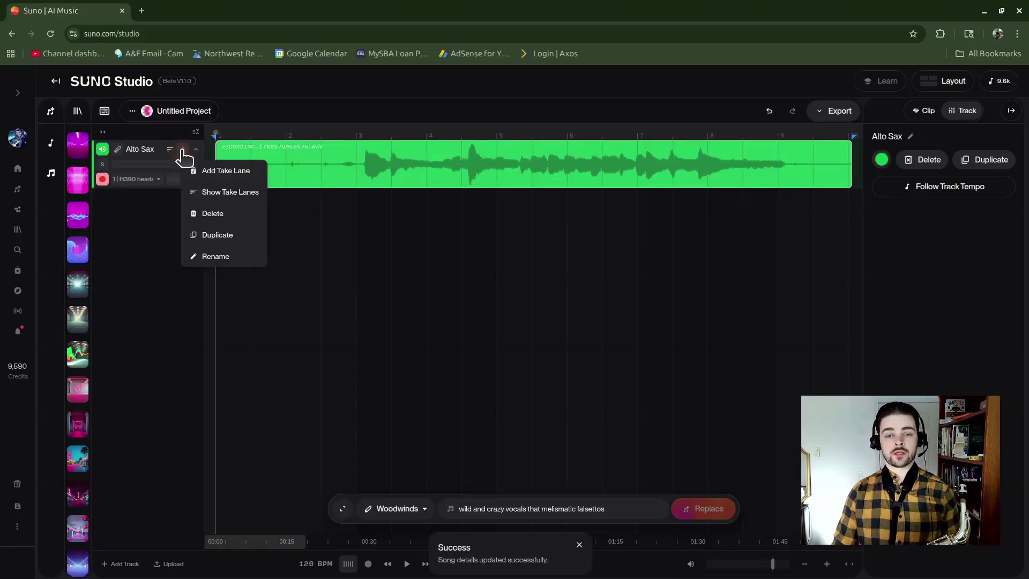
pyautogui.click(246, 193)
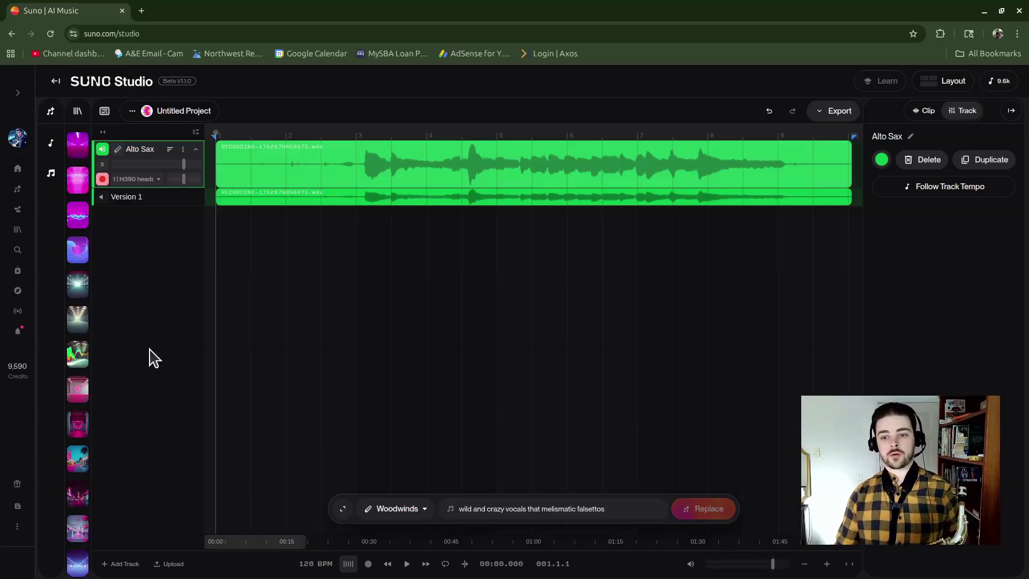
# - Record another sax pass into the Alto Sax take lanes
pyautogui.click(368, 563)
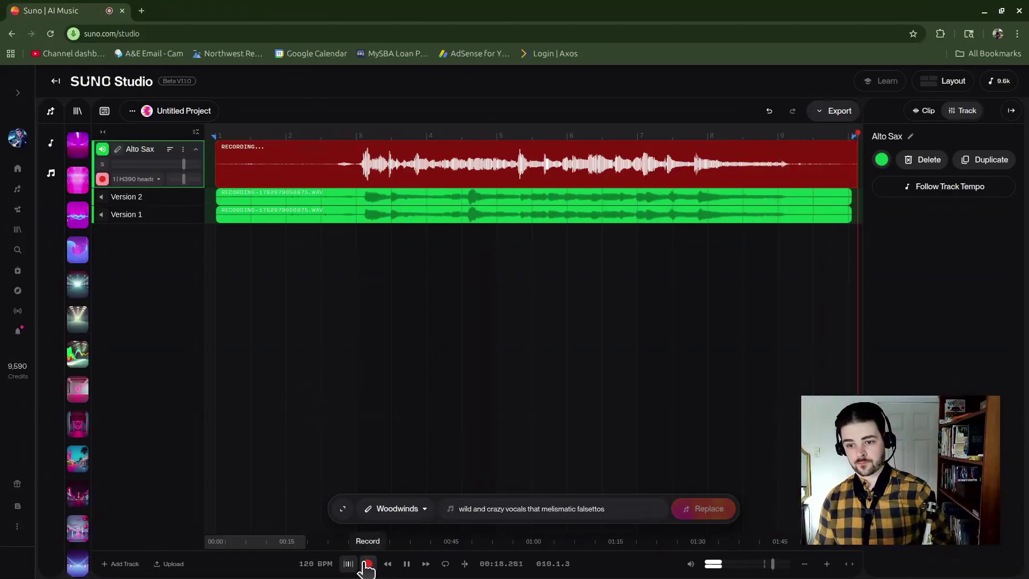
pyautogui.click(368, 563)
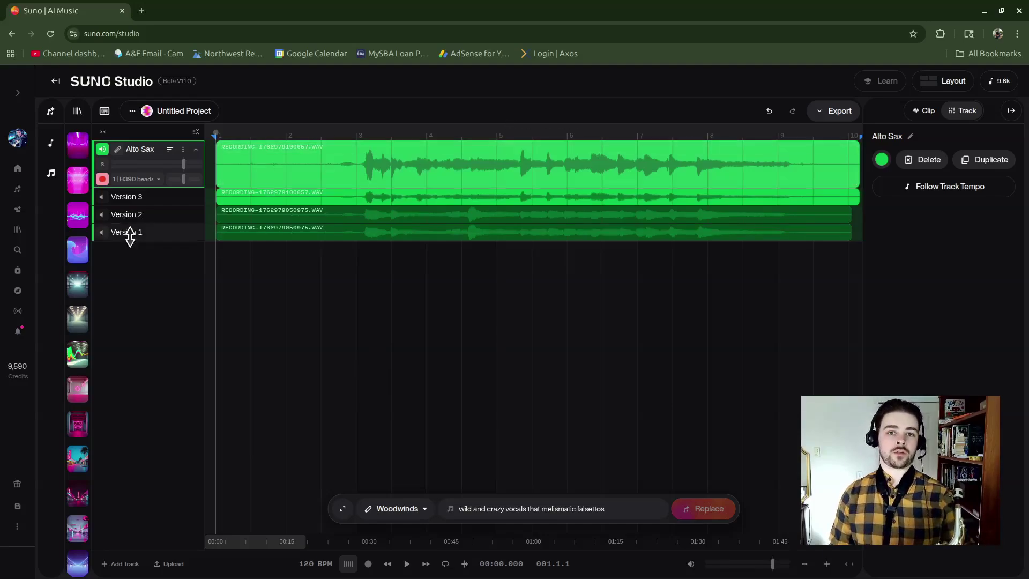
# - Audition Version 3 from near bar 3, then make Version 2 the active take and play it
pyautogui.click(113, 199)
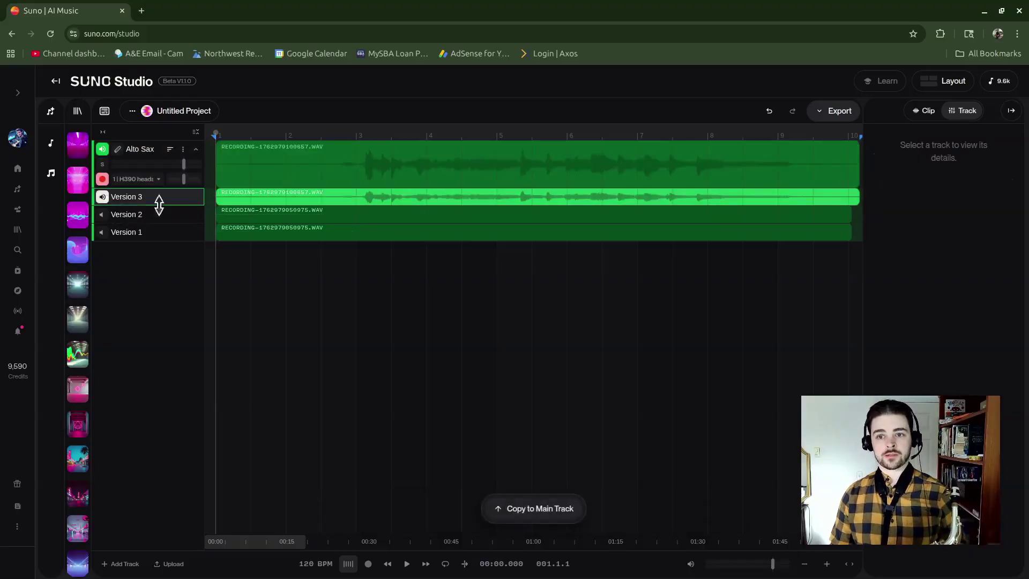
pyautogui.click(357, 201)
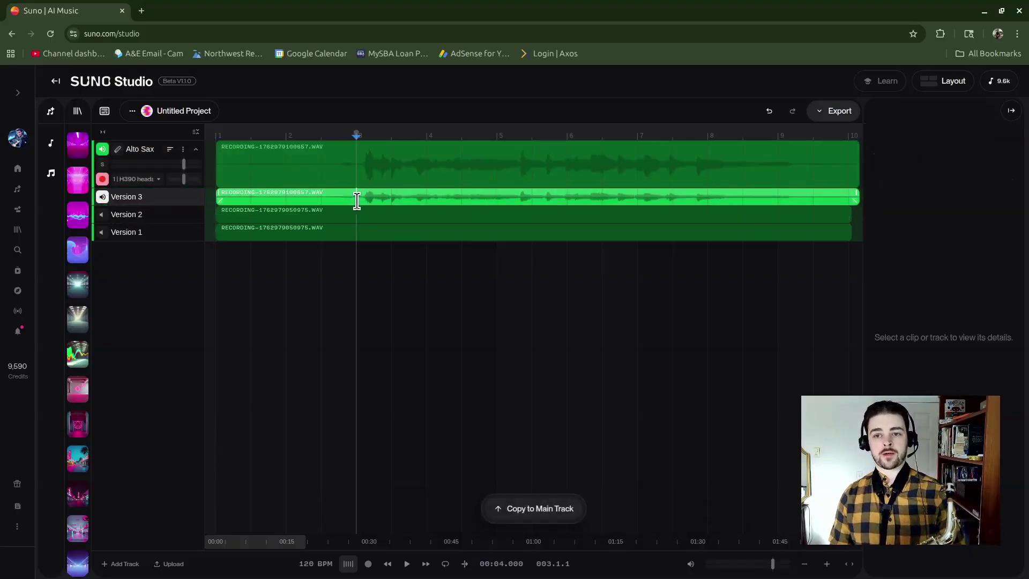
pyautogui.press('space')
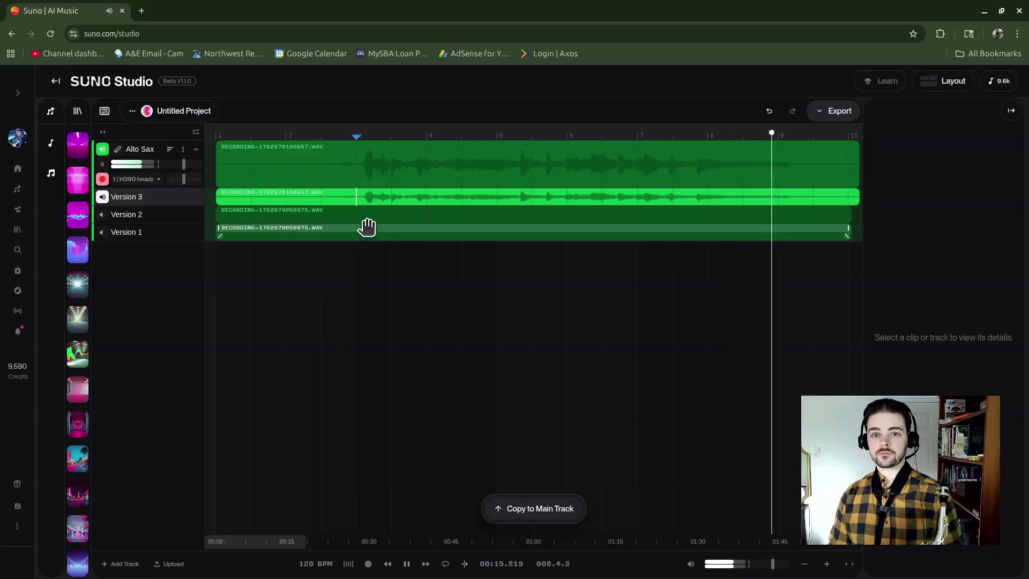
pyautogui.press('space')
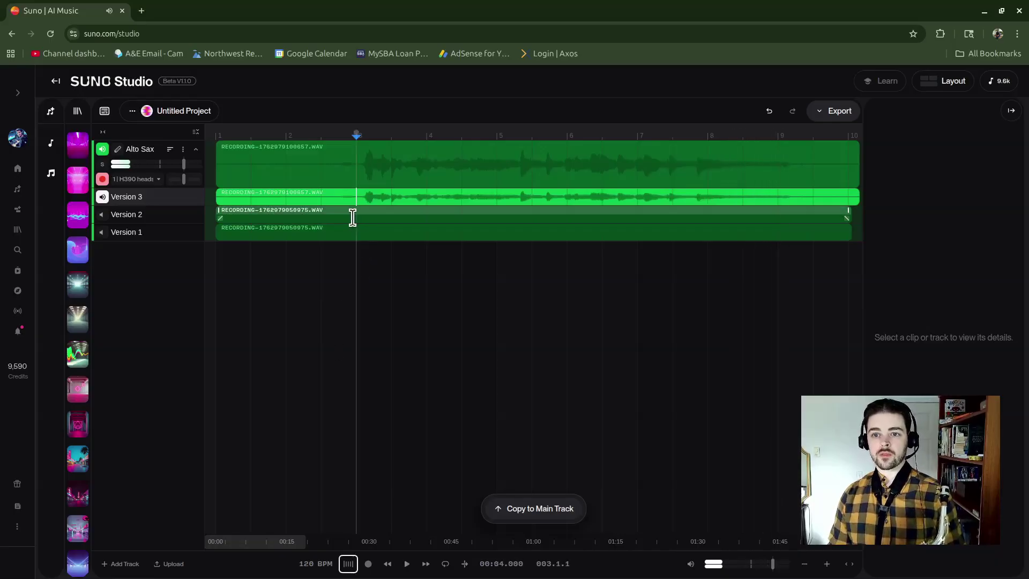
pyautogui.click(101, 215)
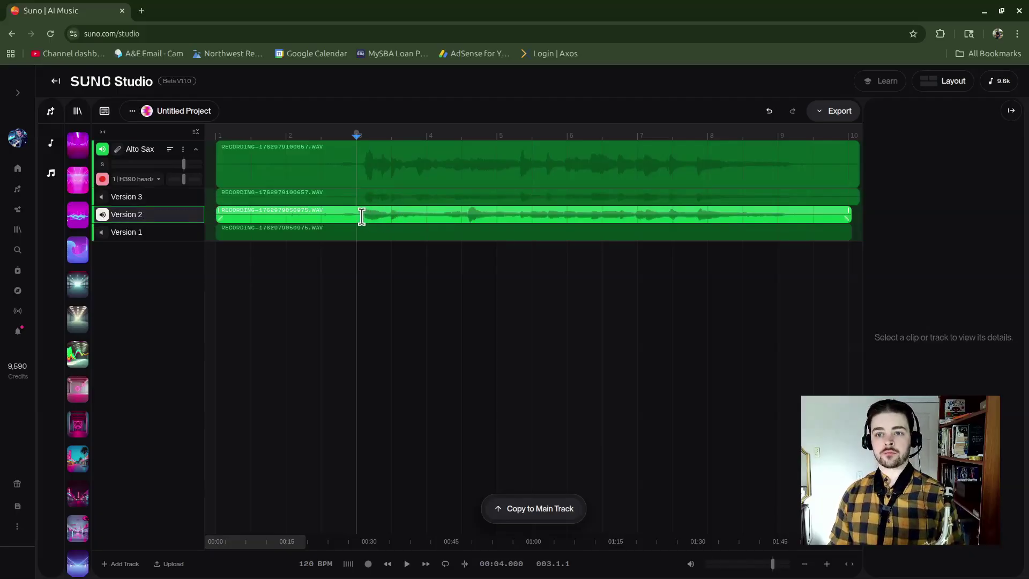
pyautogui.press('space')
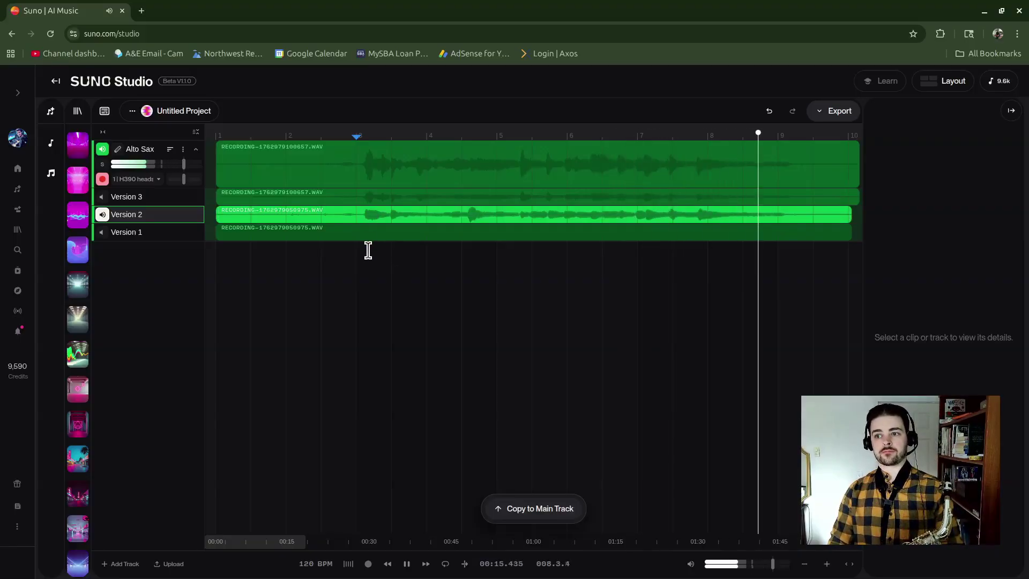
# - Stop playback and copy the Version 2 clip onto the Alto Sax main track
pyautogui.press('space')
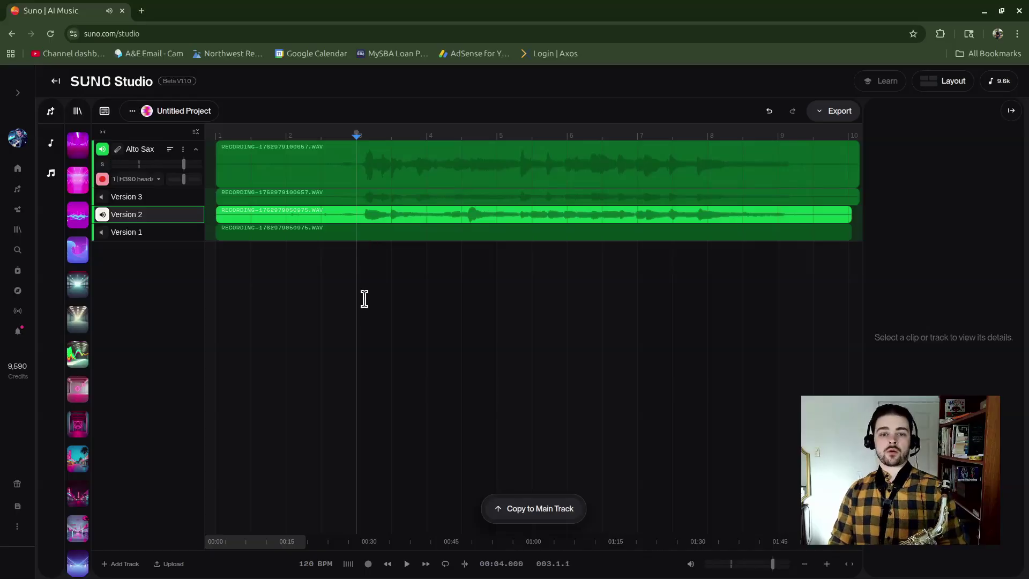
pyautogui.click(363, 298)
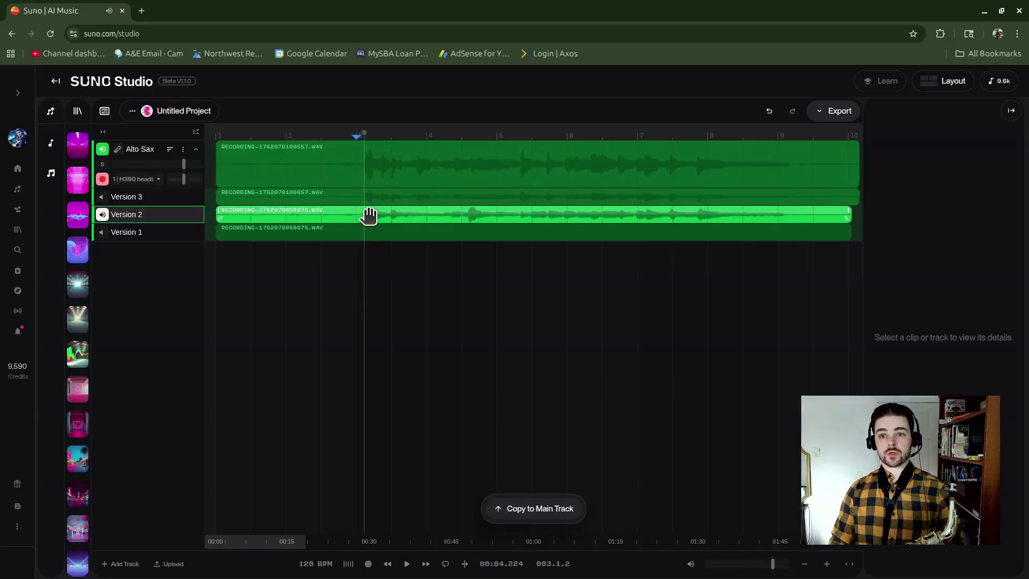
pyautogui.click(408, 213)
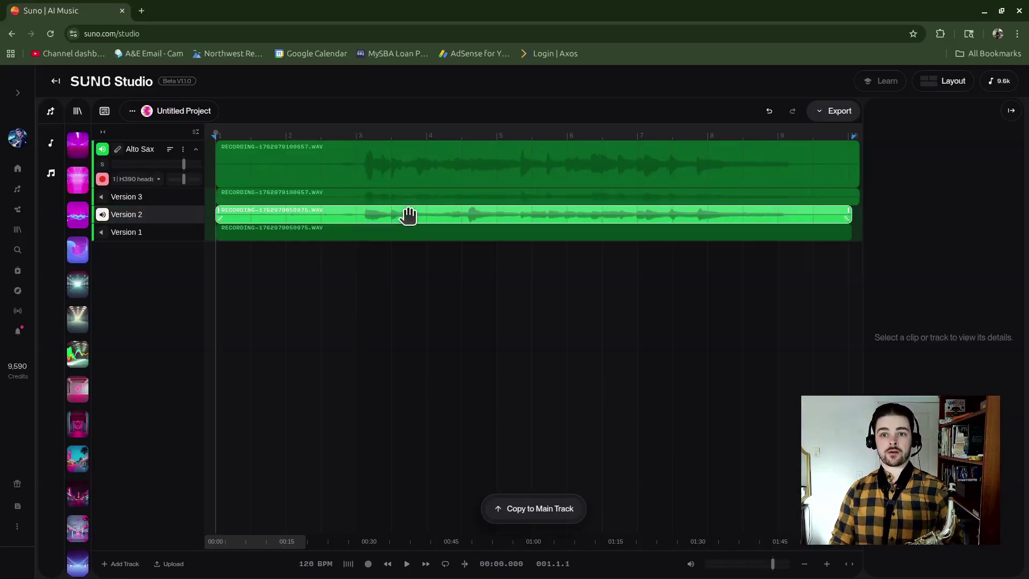
pyautogui.click(502, 512)
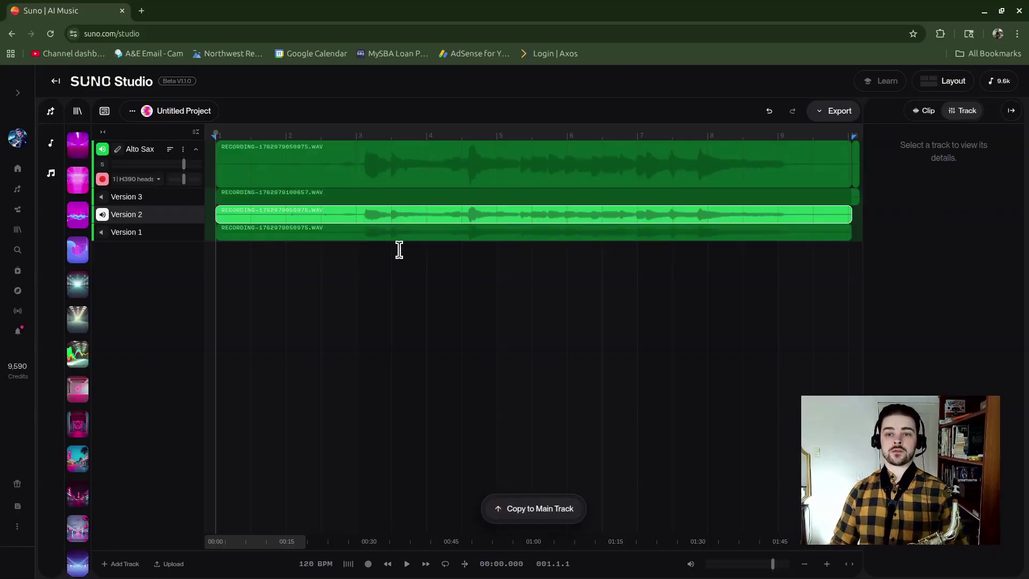
# - Splice three Version 3 passages, two short and one longer, into the main track
pyautogui.scroll(3, 399, 179)
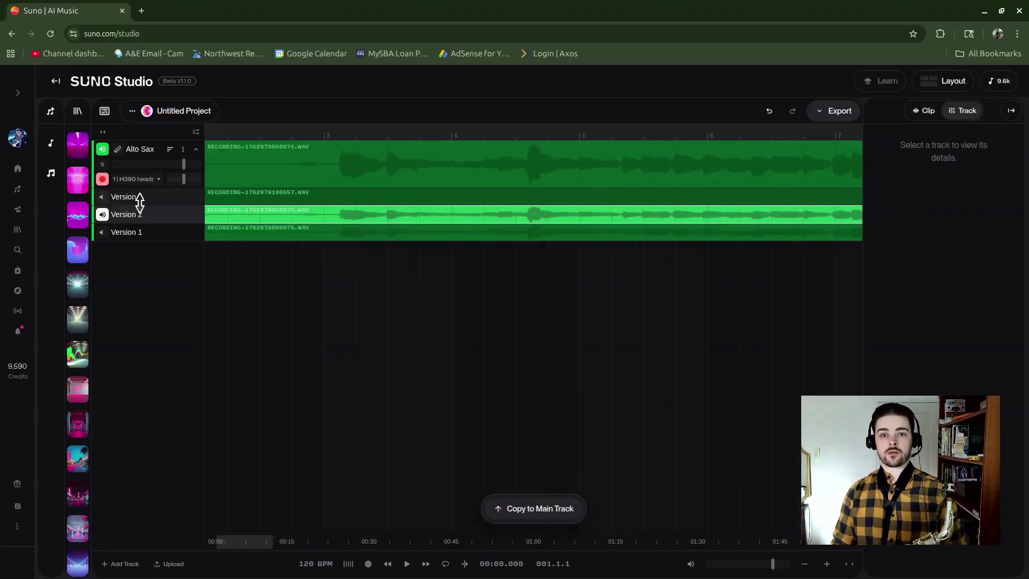
pyautogui.click(102, 197)
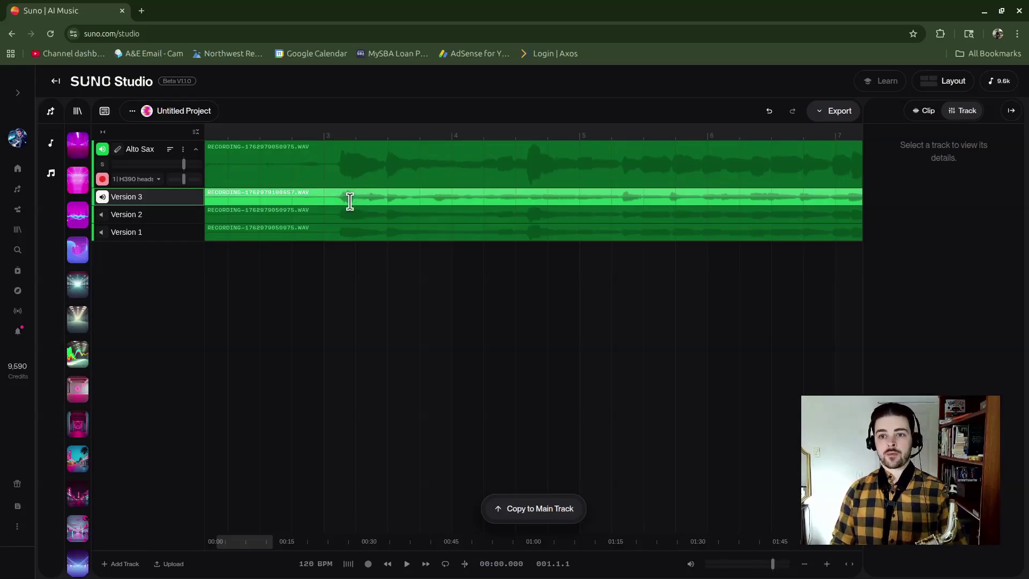
pyautogui.scroll(3, 349, 201)
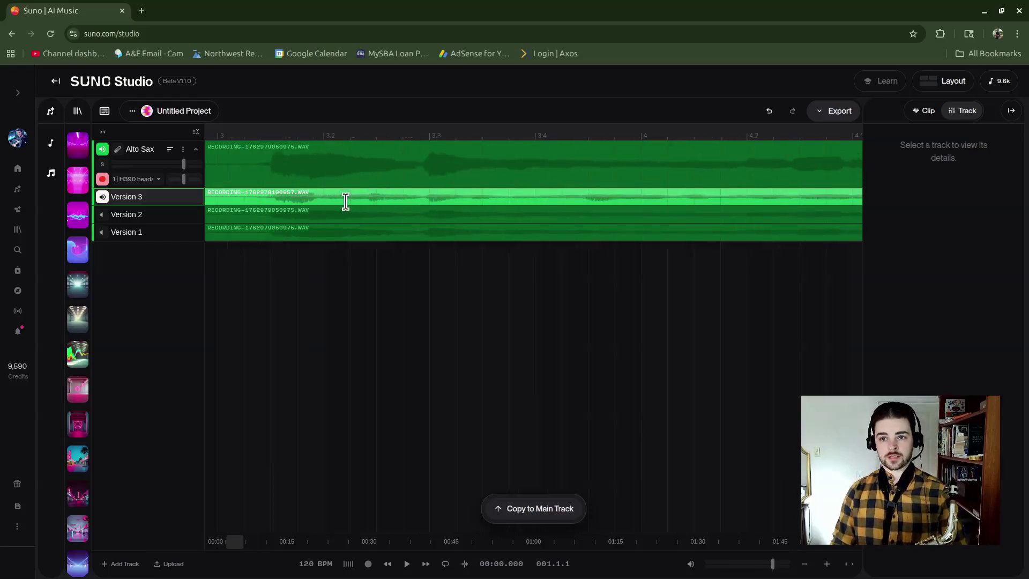
pyautogui.moveTo(349, 200); pyautogui.dragTo(308, 202)
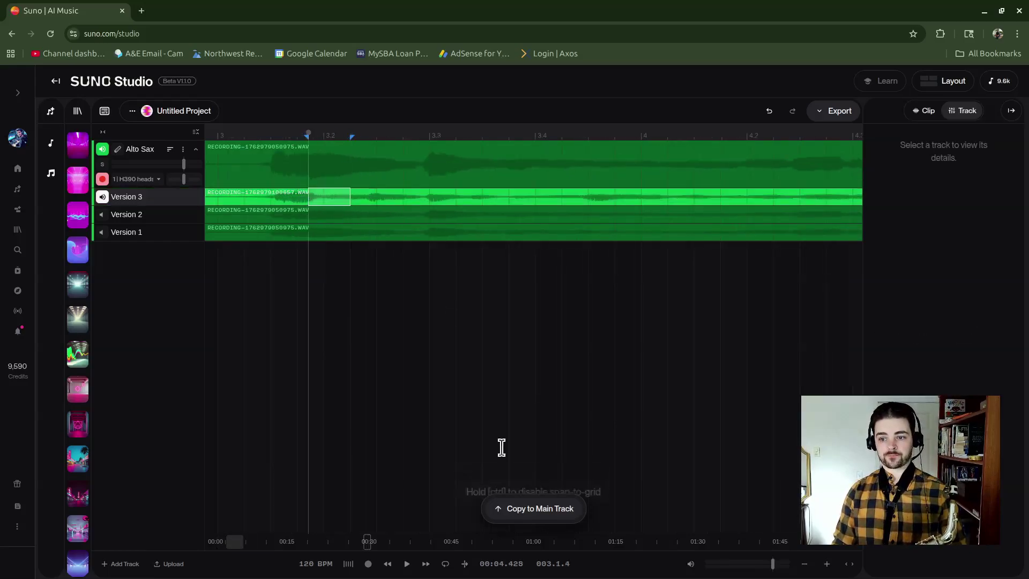
pyautogui.click(524, 510)
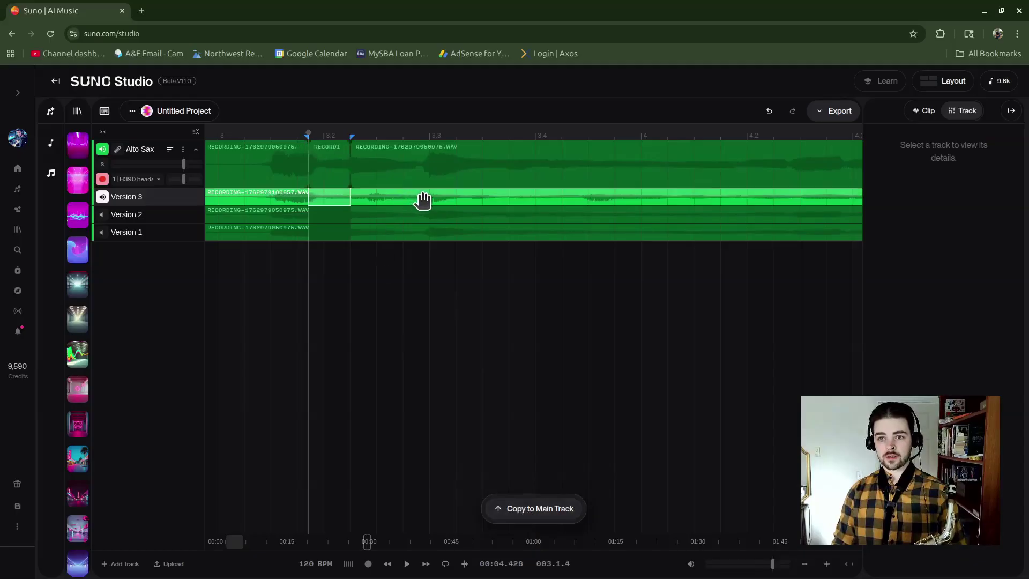
pyautogui.moveTo(435, 199); pyautogui.dragTo(403, 202)
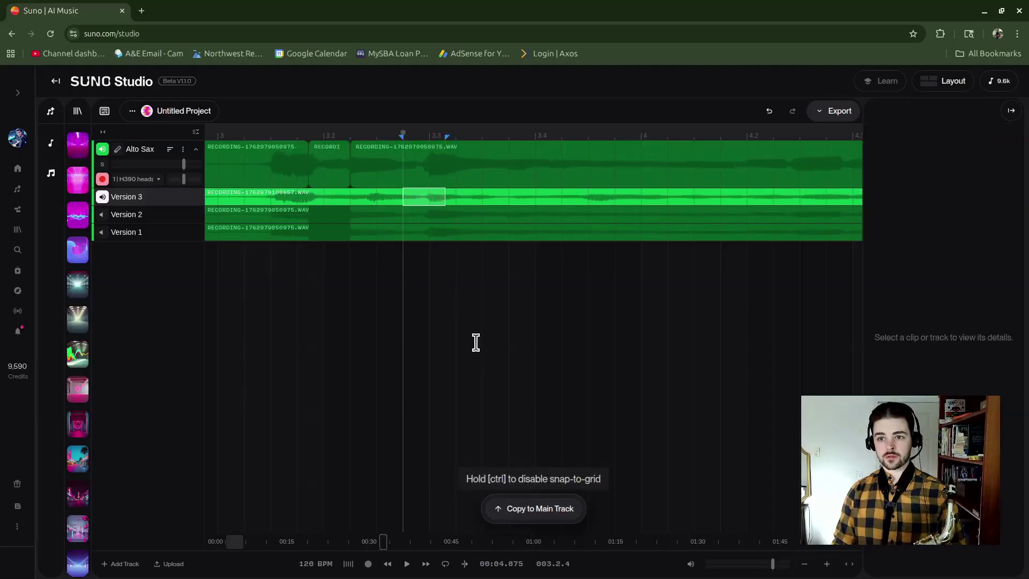
pyautogui.click(530, 512)
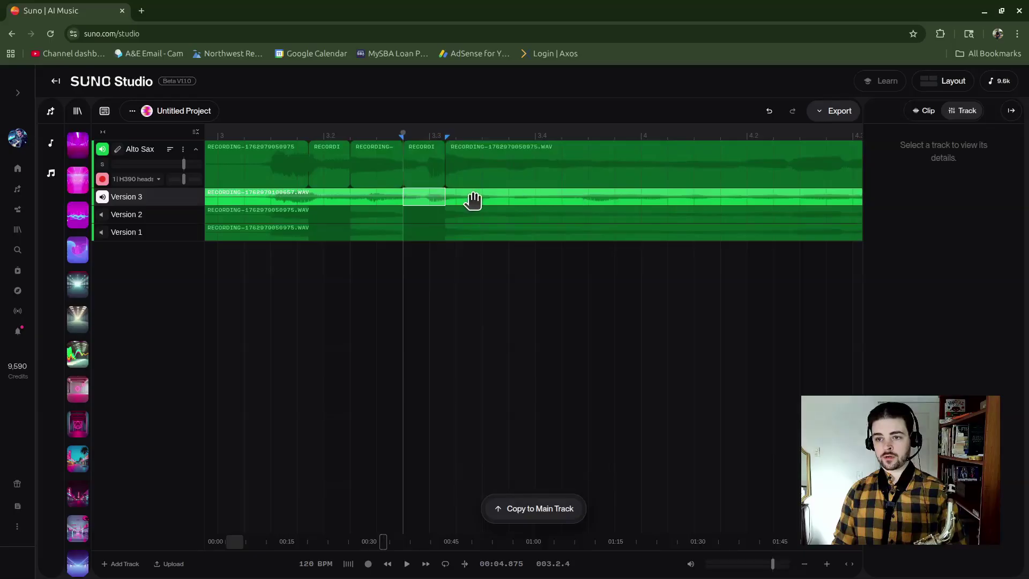
pyautogui.moveTo(503, 198); pyautogui.dragTo(628, 204)
pyautogui.click(523, 508)
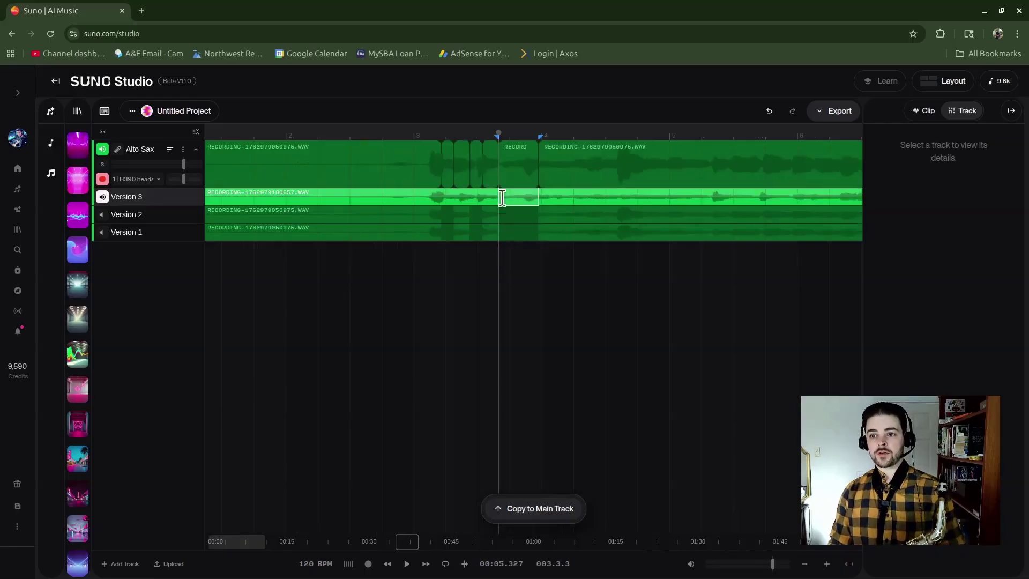
pyautogui.hscroll(1, 507, 198)
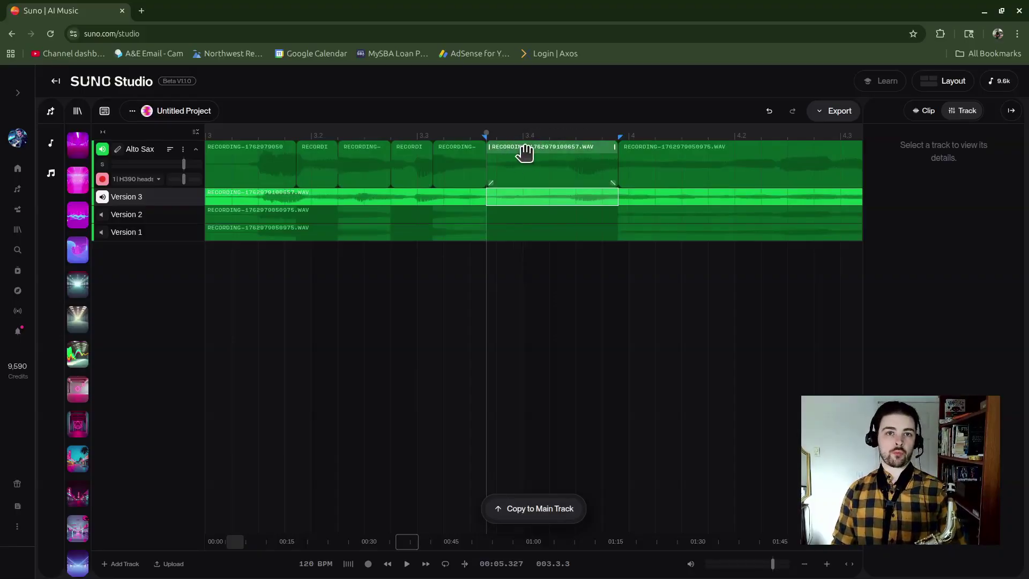
pyautogui.click(246, 168)
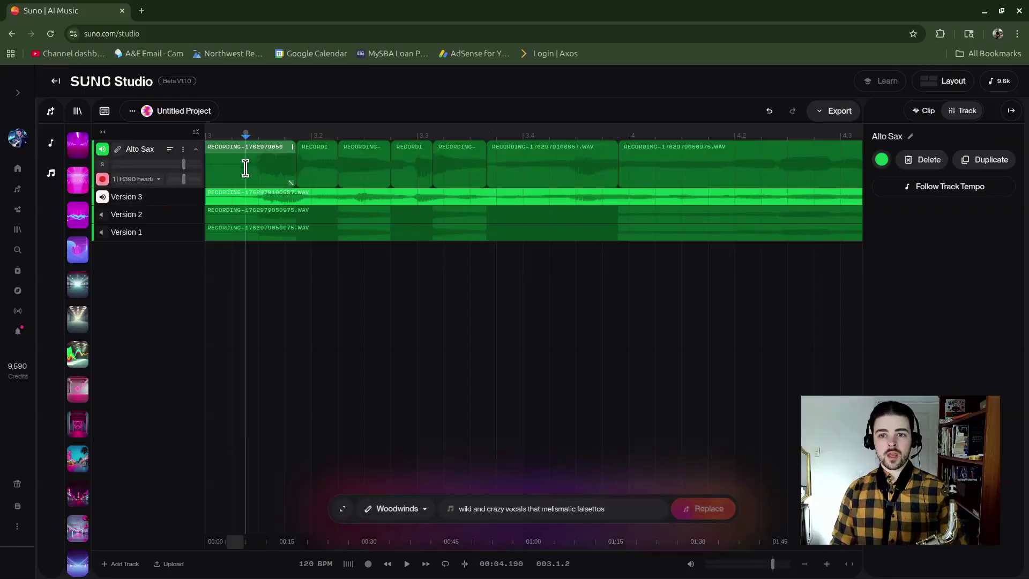
pyautogui.click(102, 198)
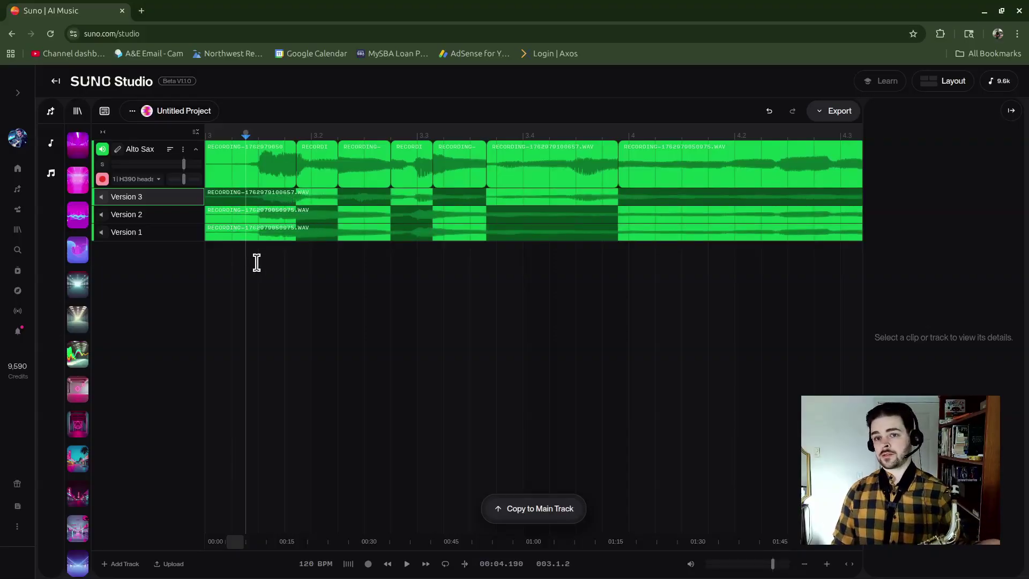
pyautogui.click(406, 565)
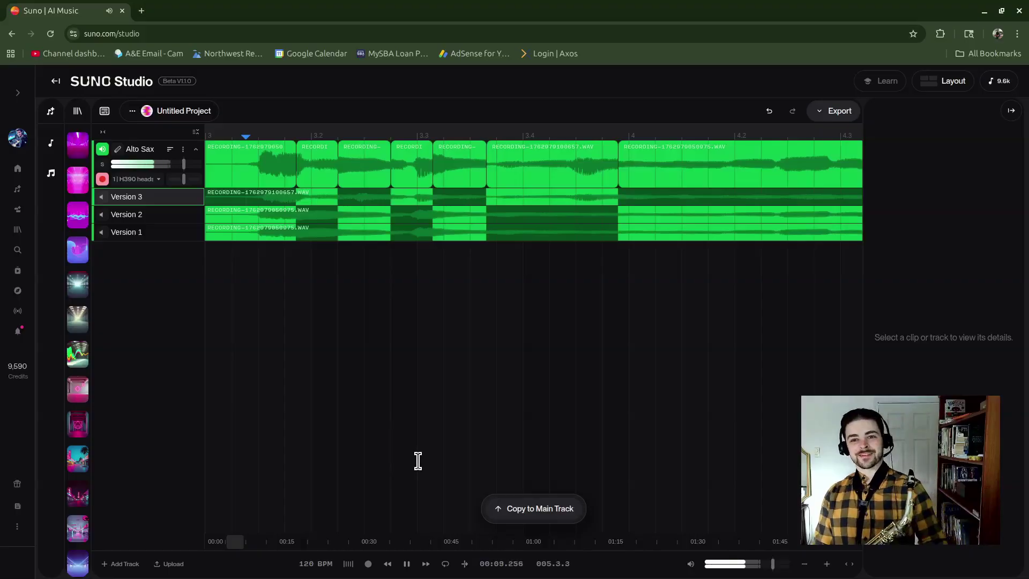
pyautogui.press('space')
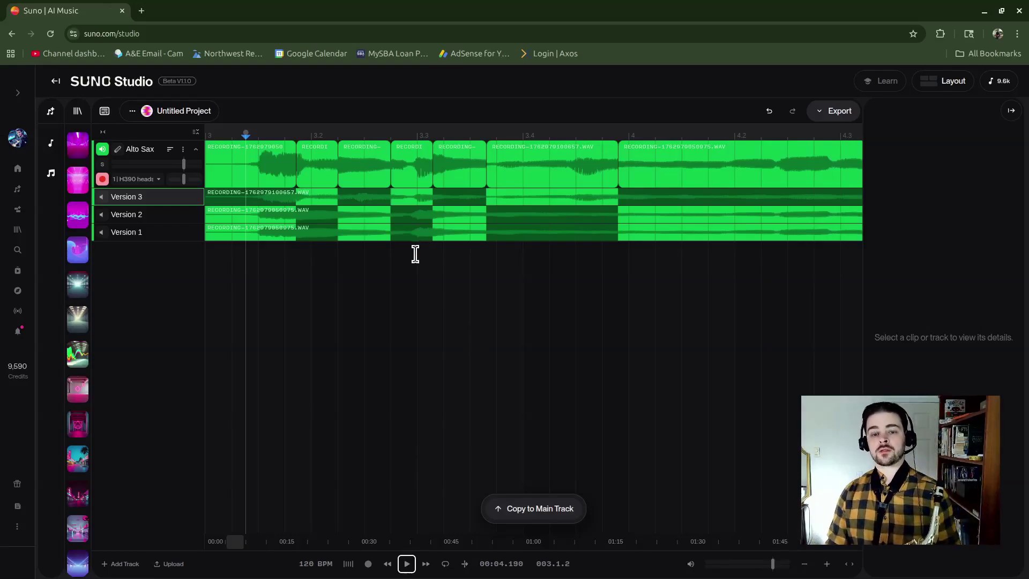
pyautogui.scroll(-5, 415, 254)
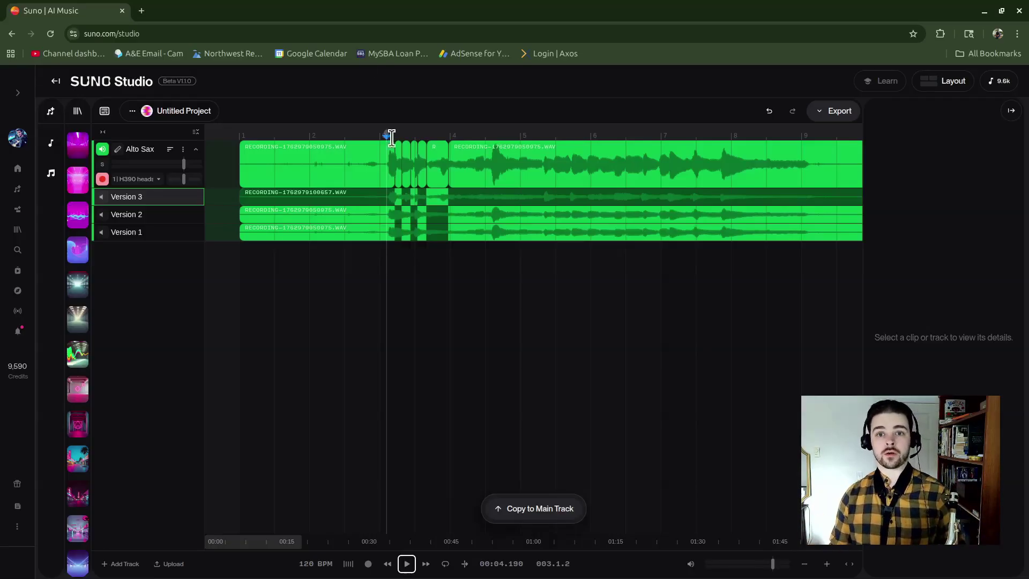
# - In the eight-stem project, select the Vocals stem and audition it from bar 17
pyautogui.click(183, 149)
pyautogui.click(147, 197)
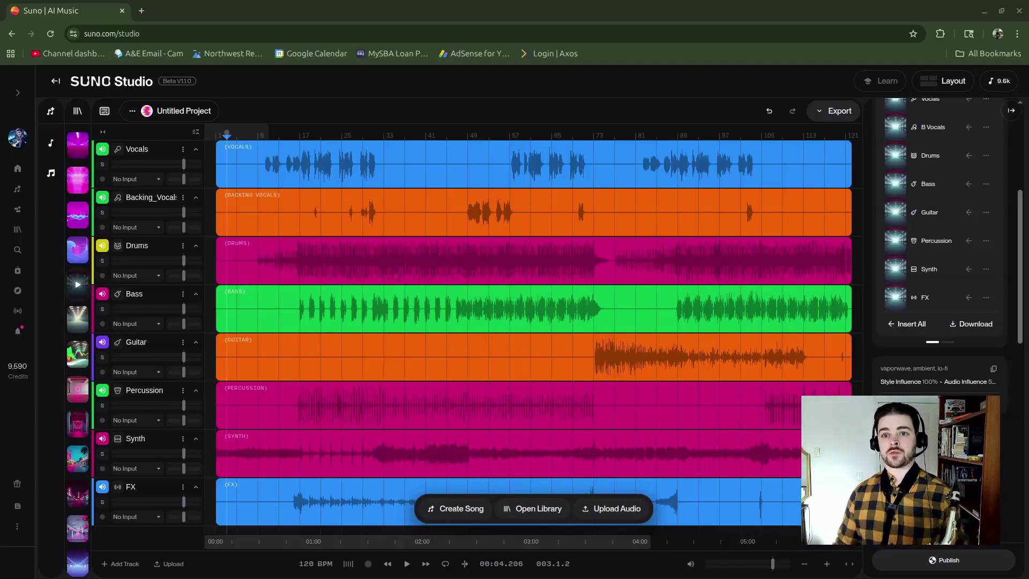
pyautogui.click(302, 173)
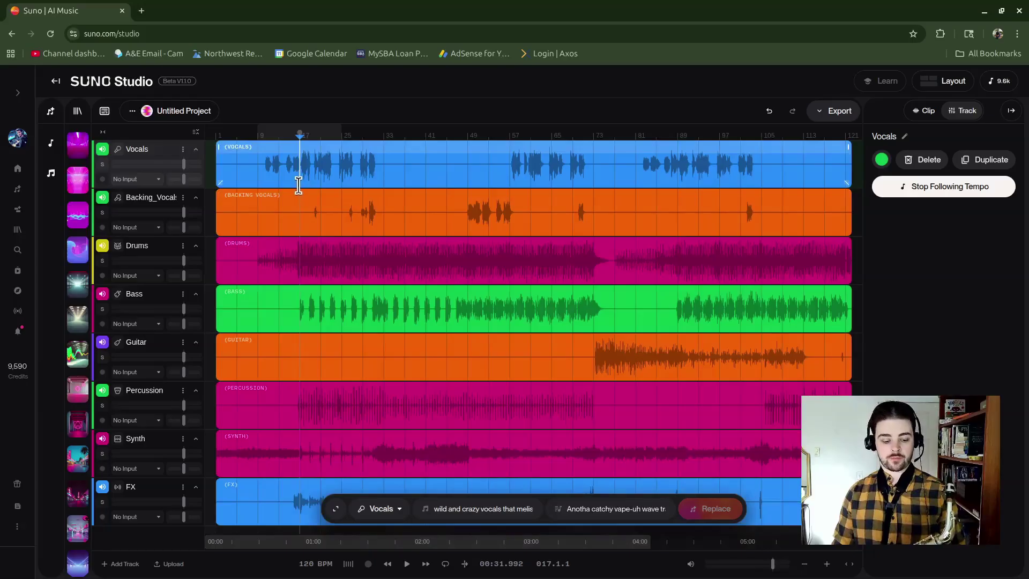
pyautogui.press('space')
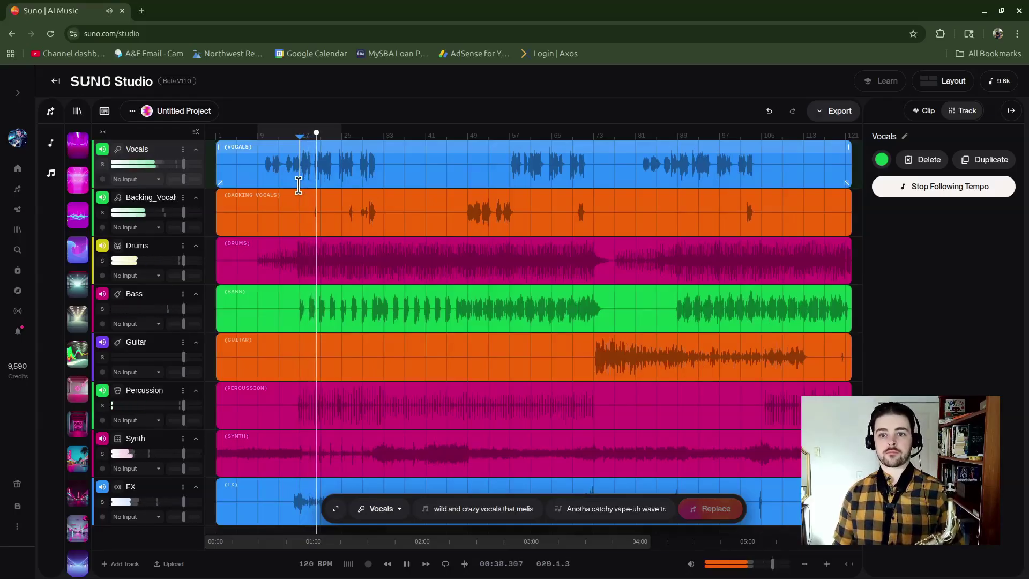
pyautogui.press('space')
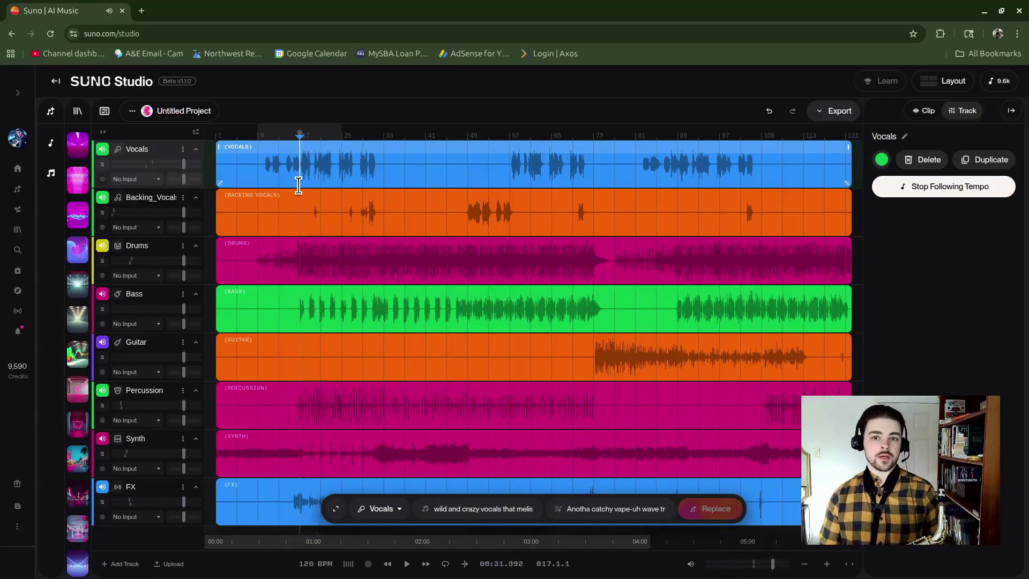
# - Zoom in, mark a short Vocals passage near bar 17, and expand the Replace style prompt
pyautogui.click(182, 149)
pyautogui.click(214, 150)
pyautogui.scroll(5, 317, 149)
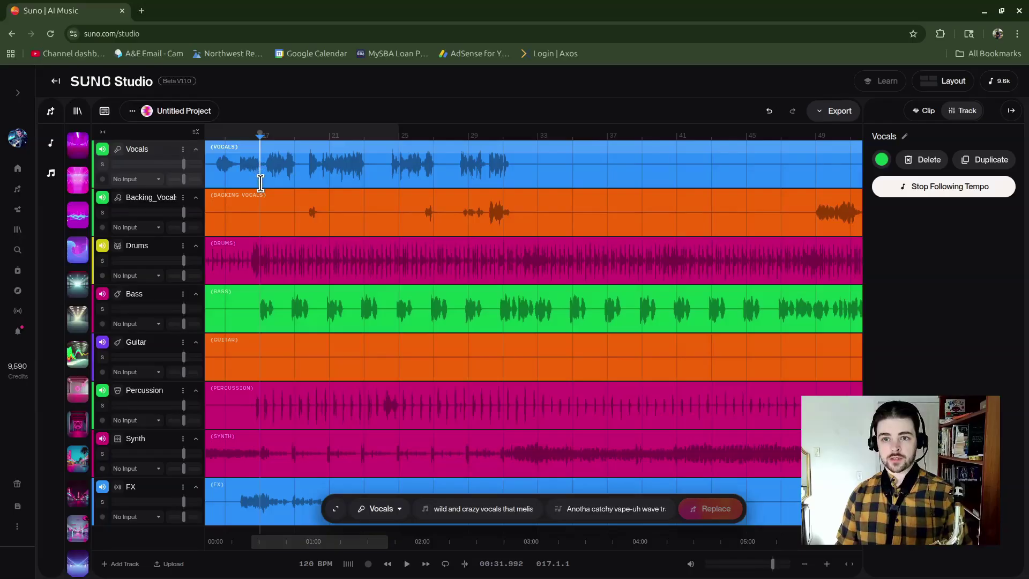
pyautogui.moveTo(261, 183); pyautogui.dragTo(236, 186)
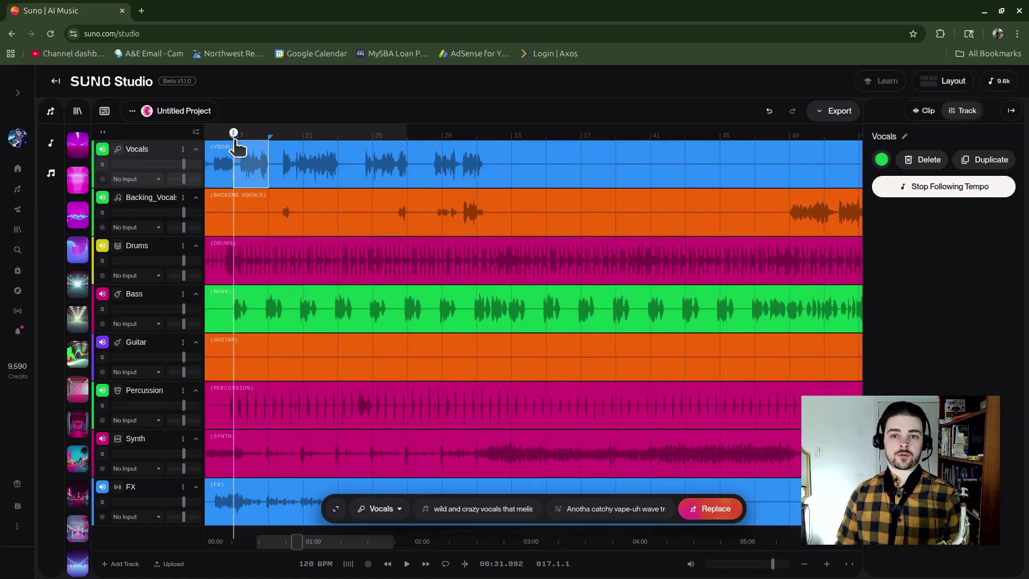
pyautogui.click(482, 508)
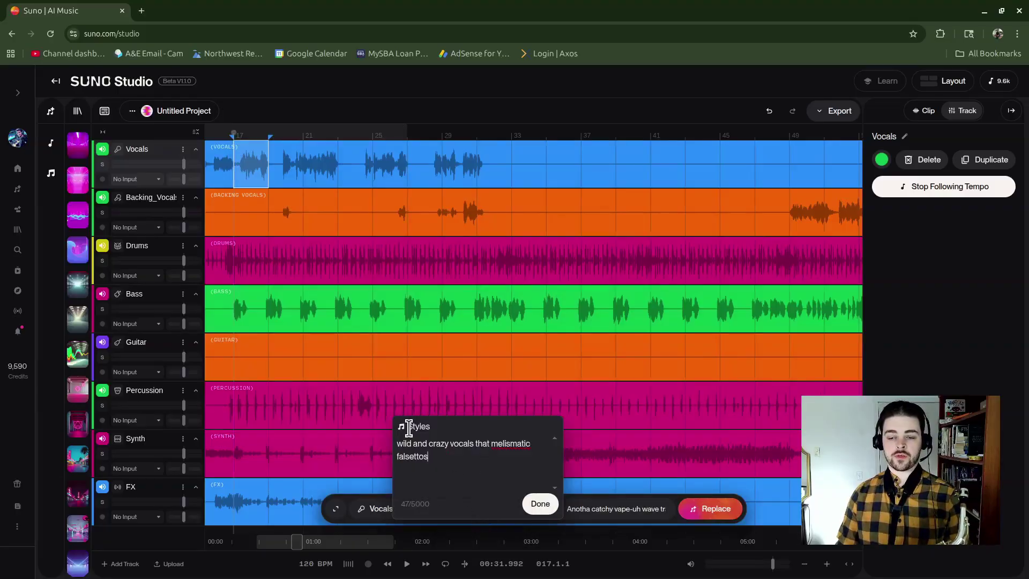
# - Trim the lyrics to 'Anotha catchy vape-uh wave track' and start Replace on the marked region
pyautogui.click(540, 503)
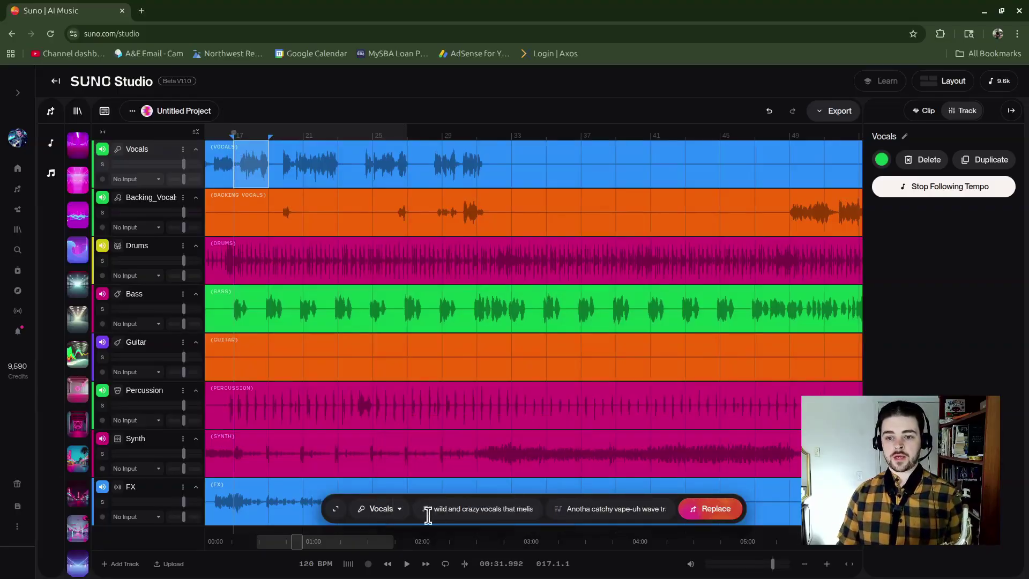
pyautogui.click(371, 512)
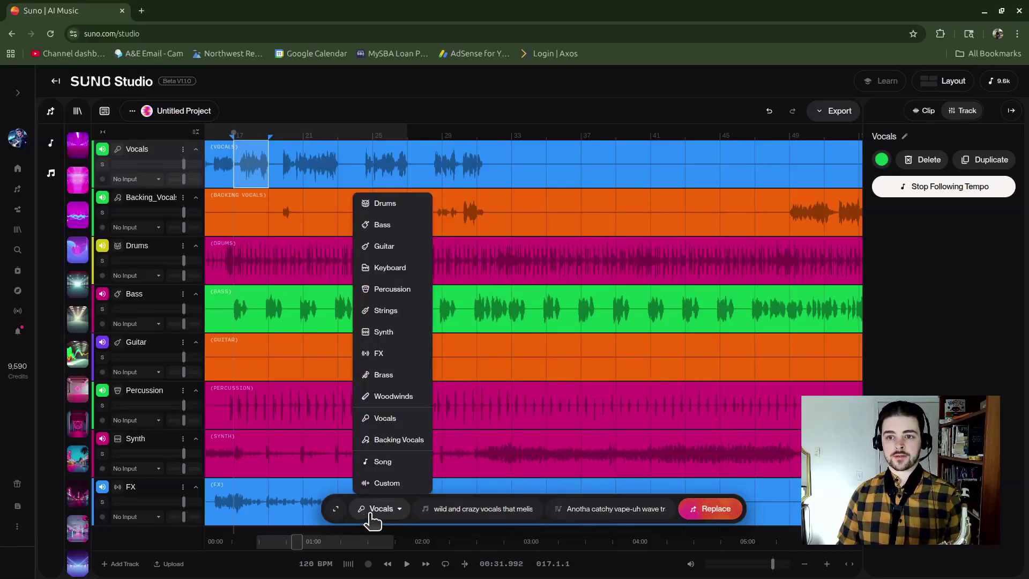
pyautogui.click(628, 502)
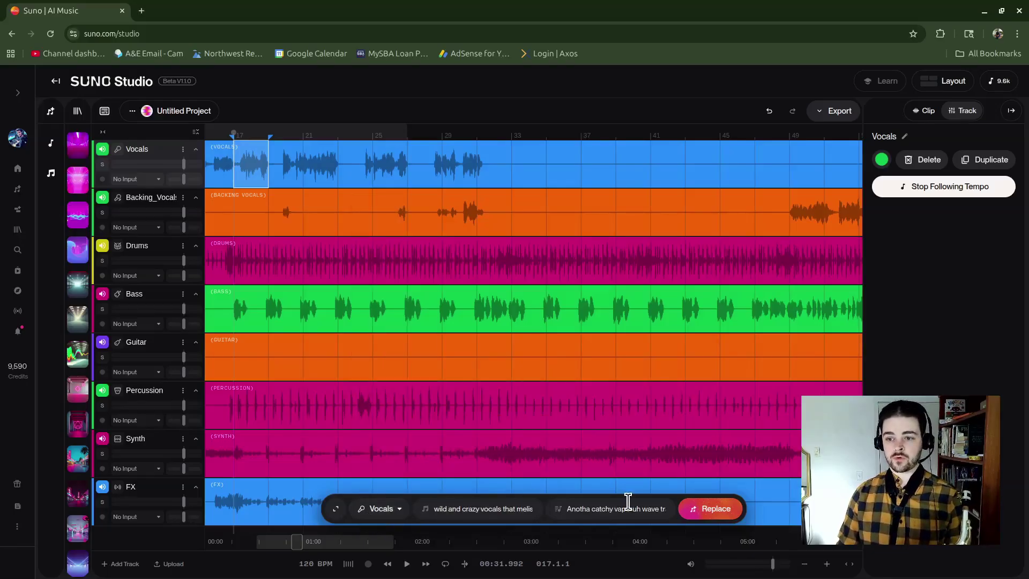
pyautogui.click(619, 509)
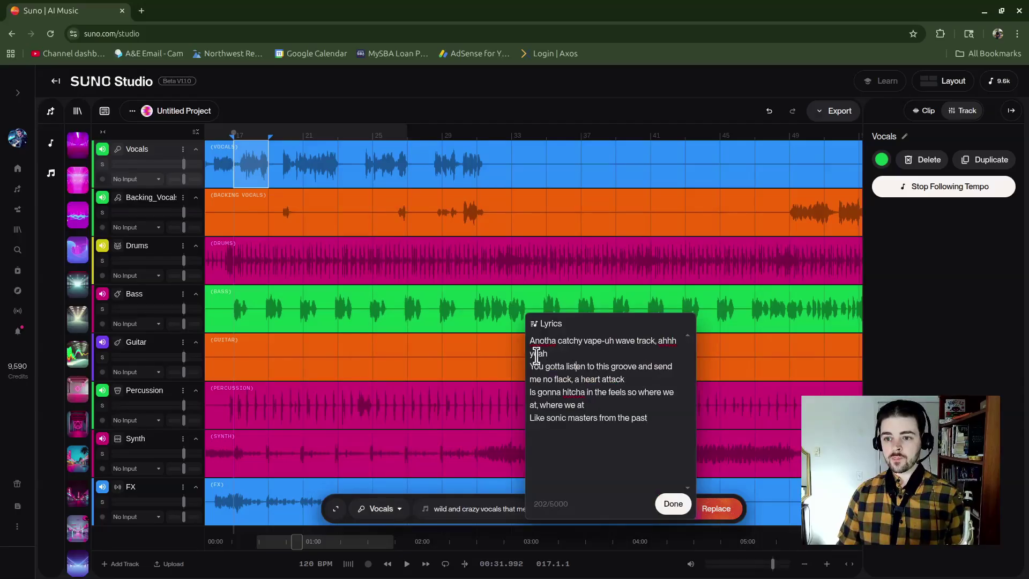
pyautogui.moveTo(654, 341); pyautogui.dragTo(689, 437)
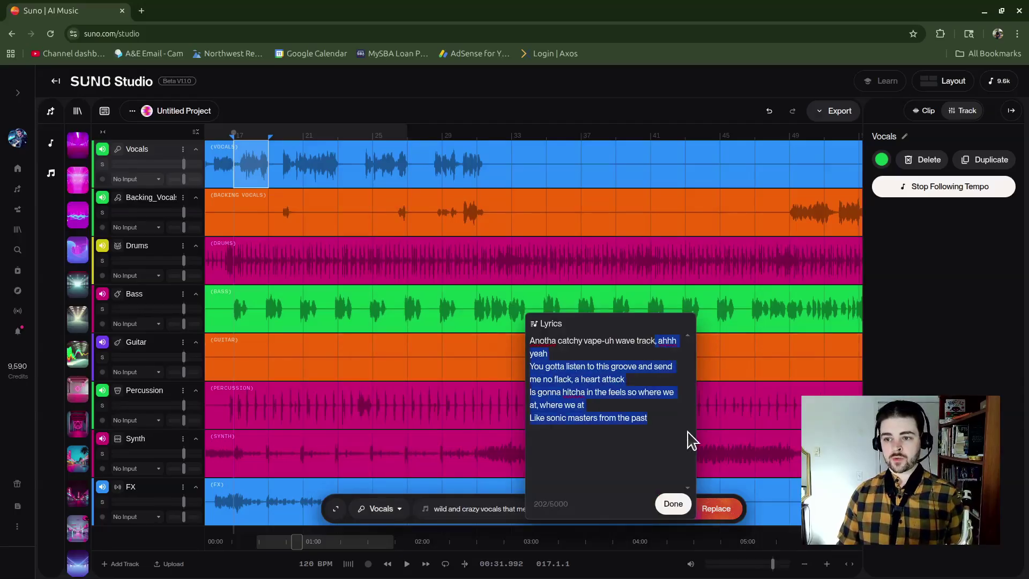
pyautogui.press('BackSpace')
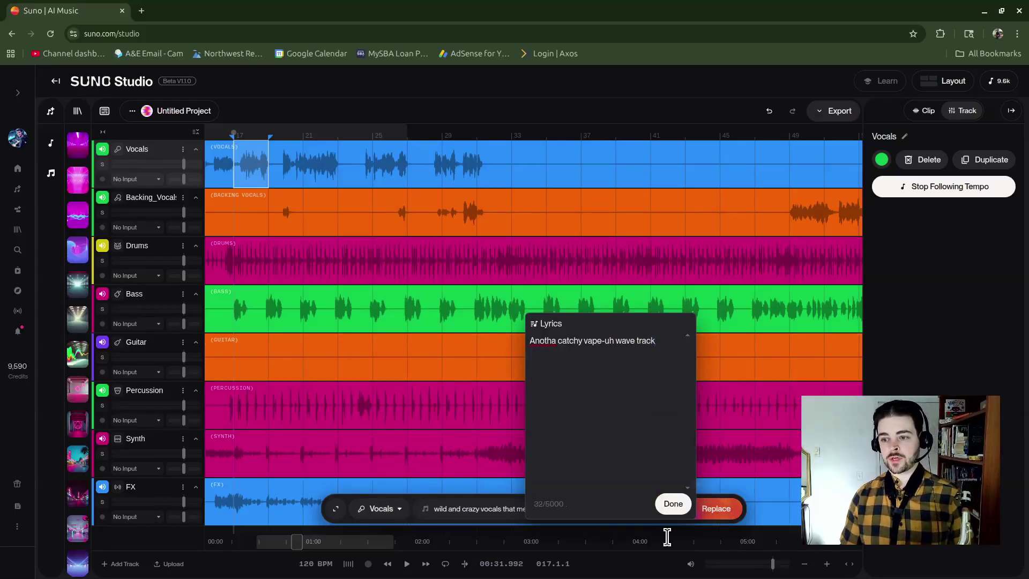
pyautogui.click(673, 505)
pyautogui.click(693, 512)
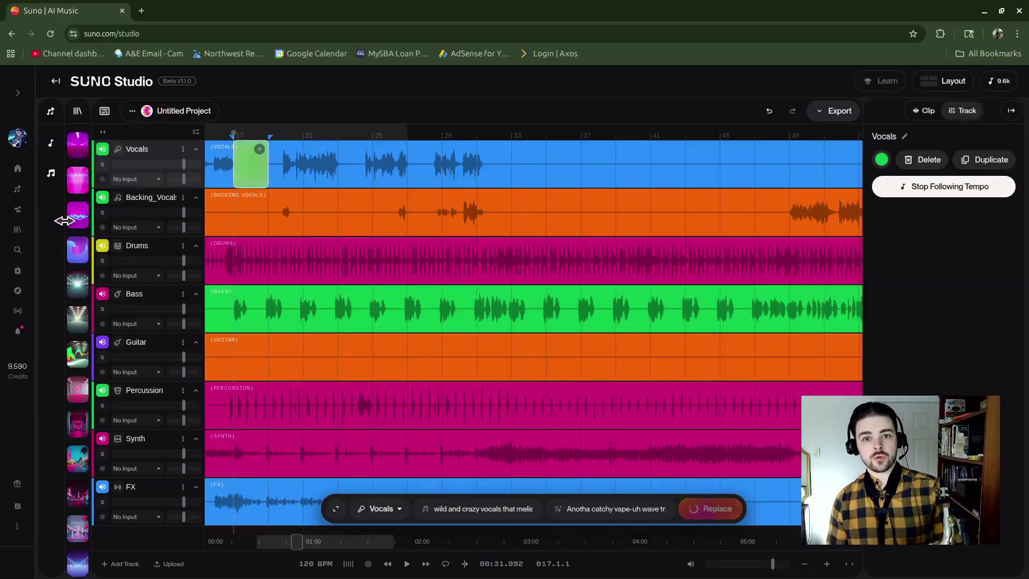
# - Open and close the song library while the replacement vocal generates
pyautogui.click(78, 112)
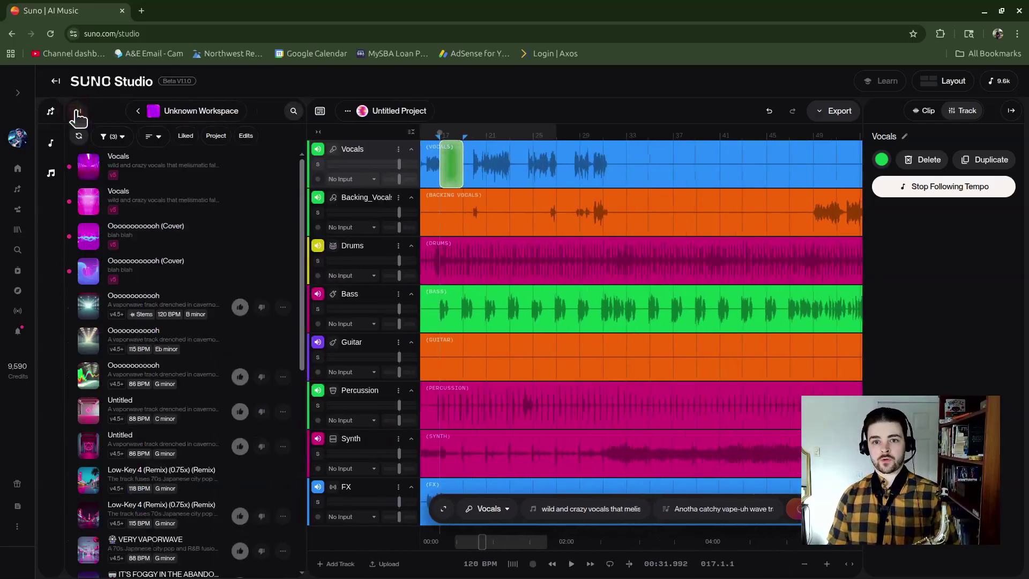
pyautogui.click(78, 113)
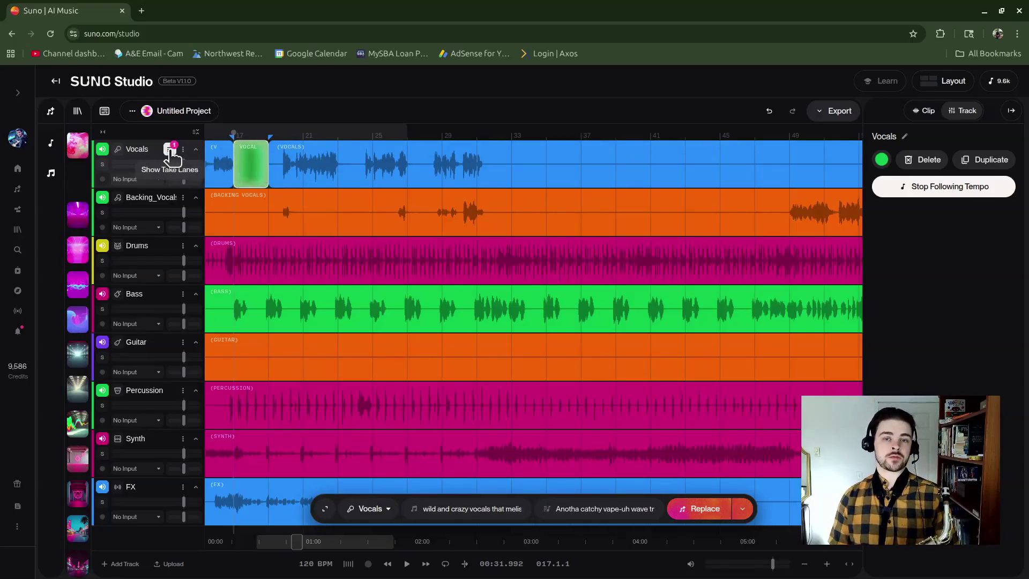
# - Show the Vocals take lanes, play the new take, then make Version 2 audible and play it
pyautogui.click(171, 151)
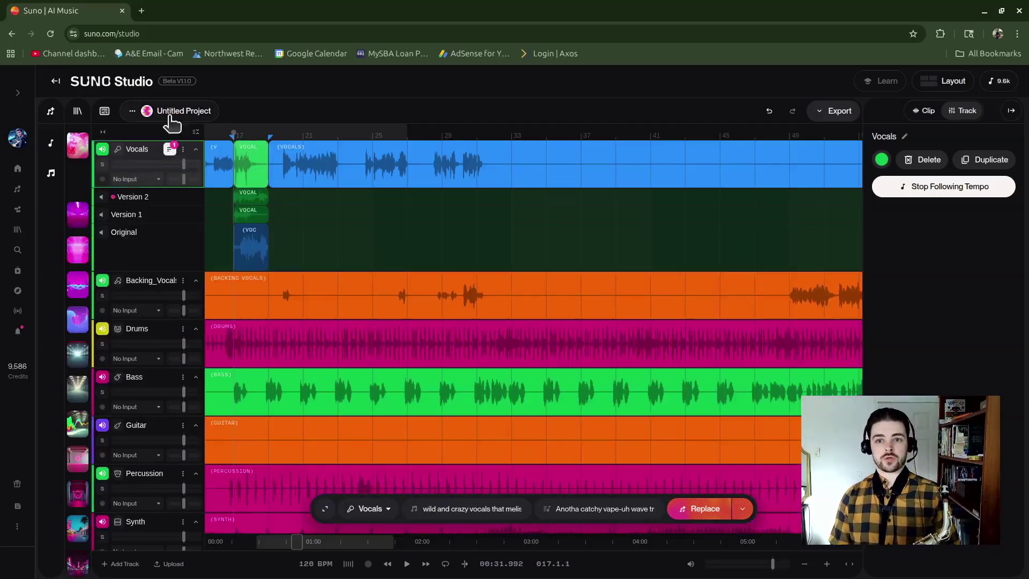
pyautogui.click(224, 166)
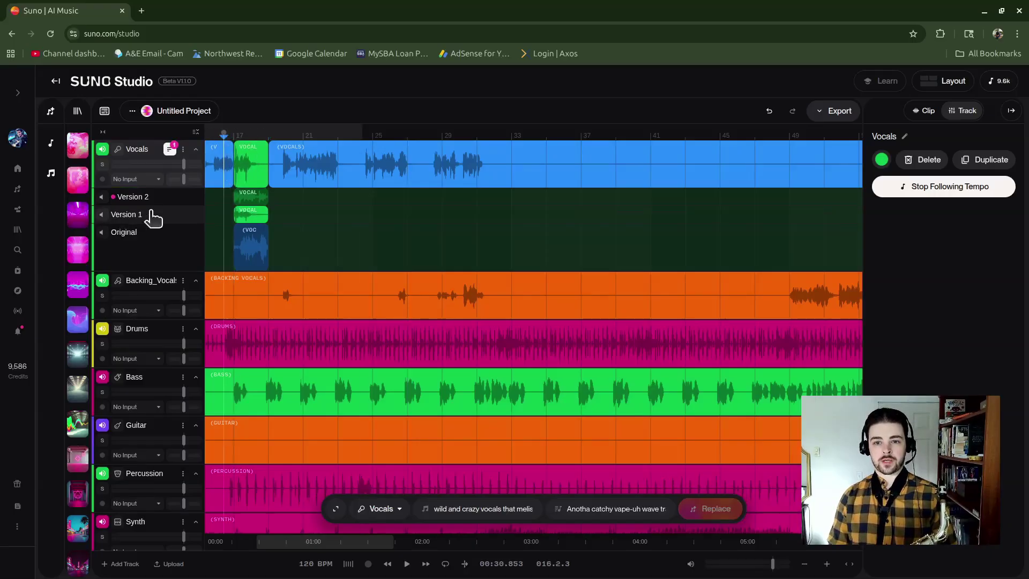
pyautogui.press('space')
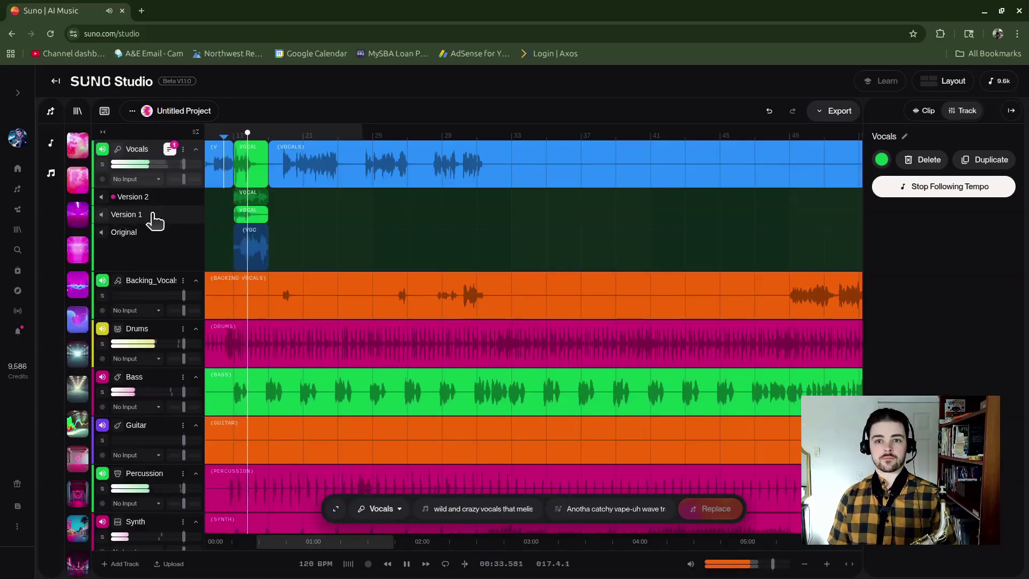
pyautogui.press('space')
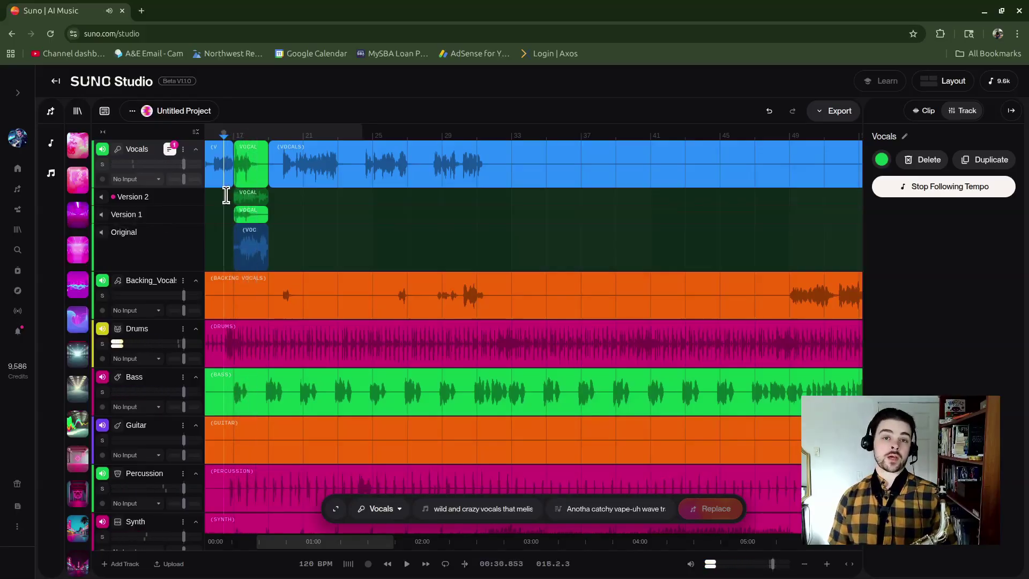
pyautogui.click(106, 199)
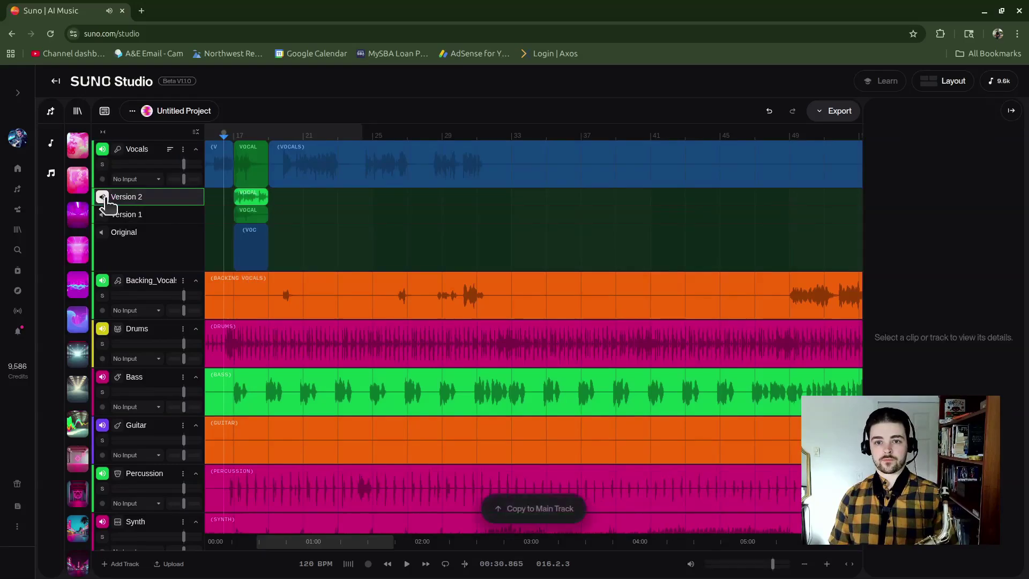
pyautogui.press('space')
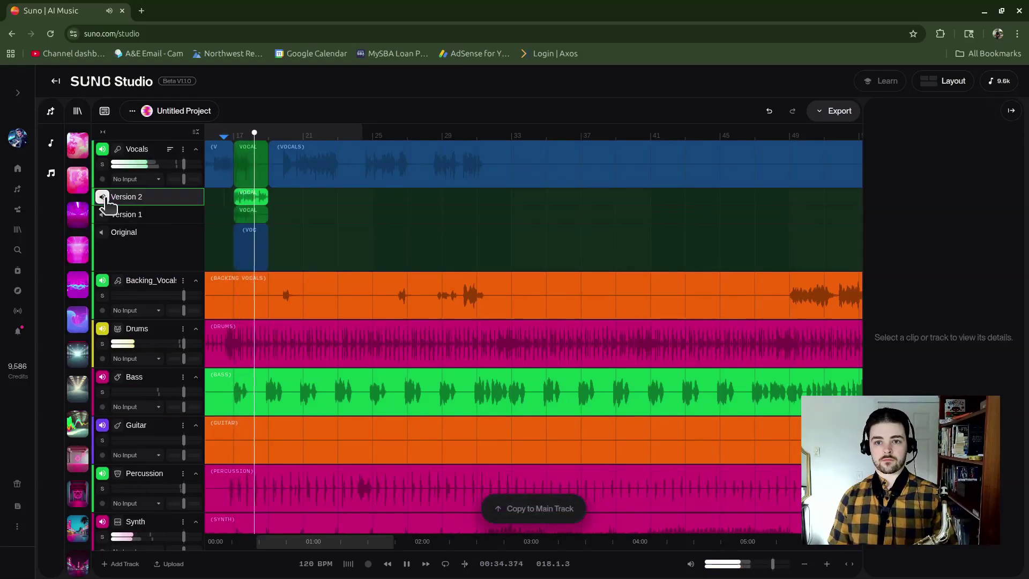
pyautogui.press('space')
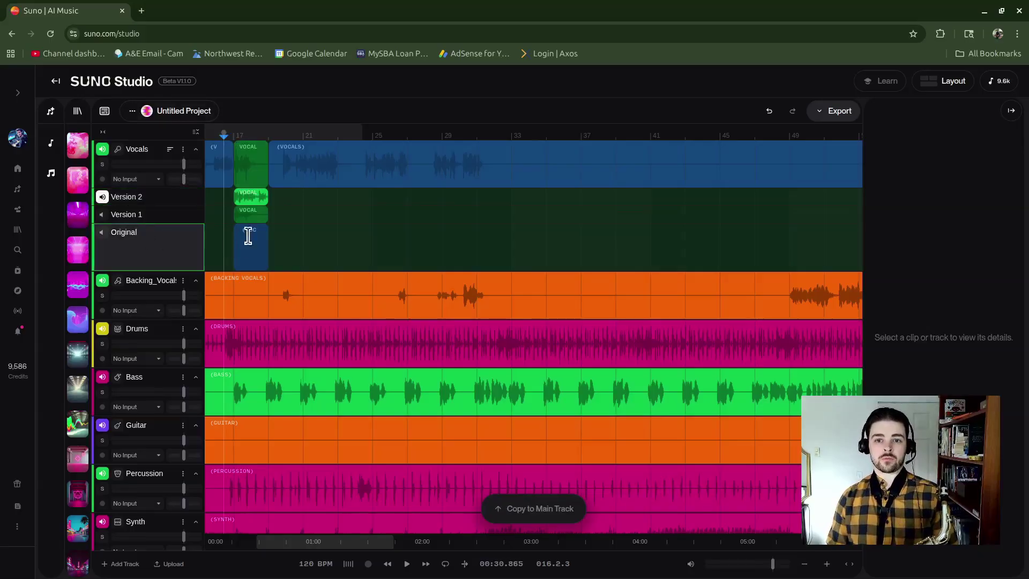
# - Audition the Original take lane and copy its vocal clip onto the main Vocals track
pyautogui.click(102, 233)
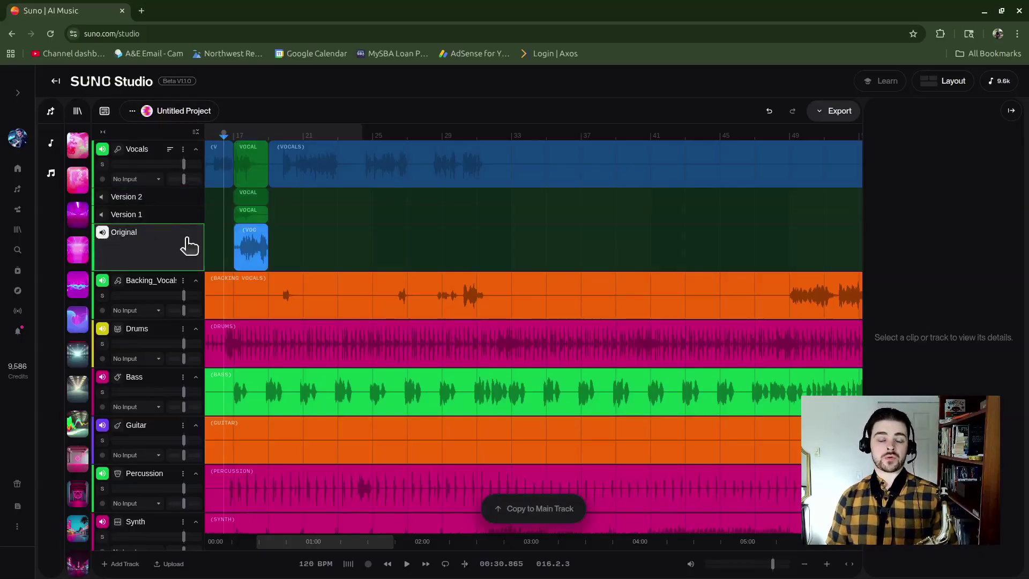
pyautogui.click(254, 233)
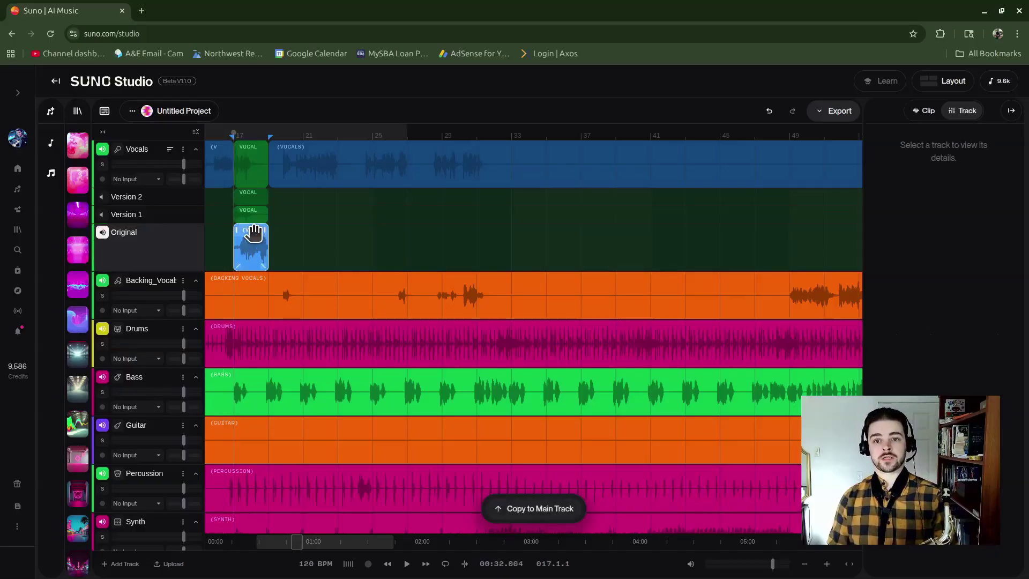
pyautogui.click(520, 513)
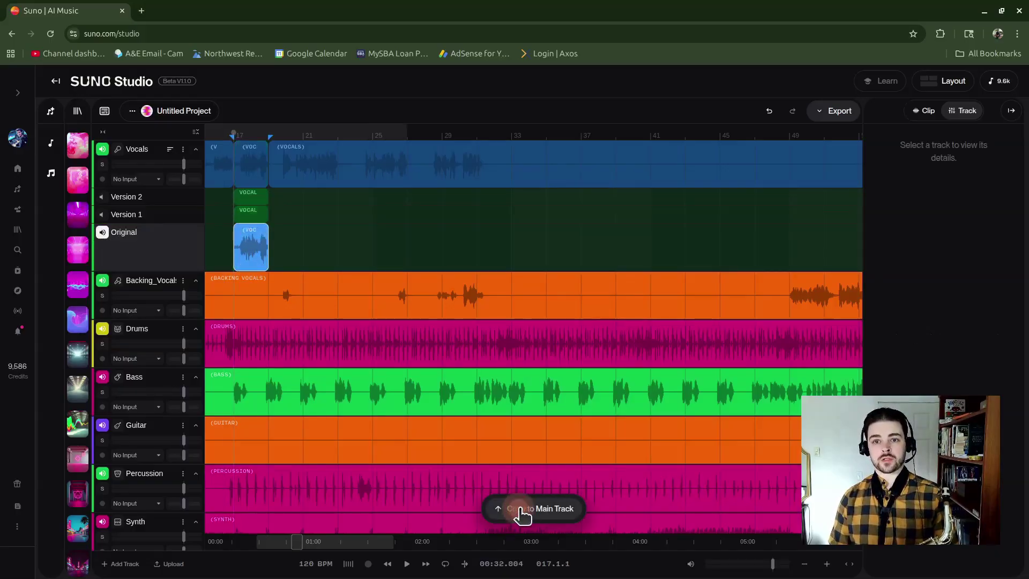
# - Play back the main Vocals track with the Original take restored near bar 17, then stop
pyautogui.click(224, 159)
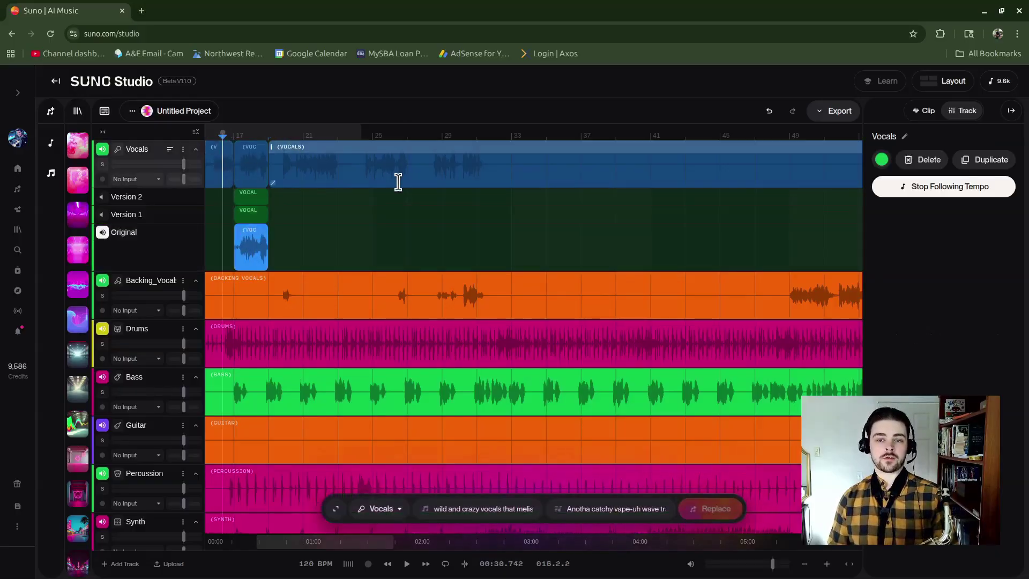
pyautogui.press('space')
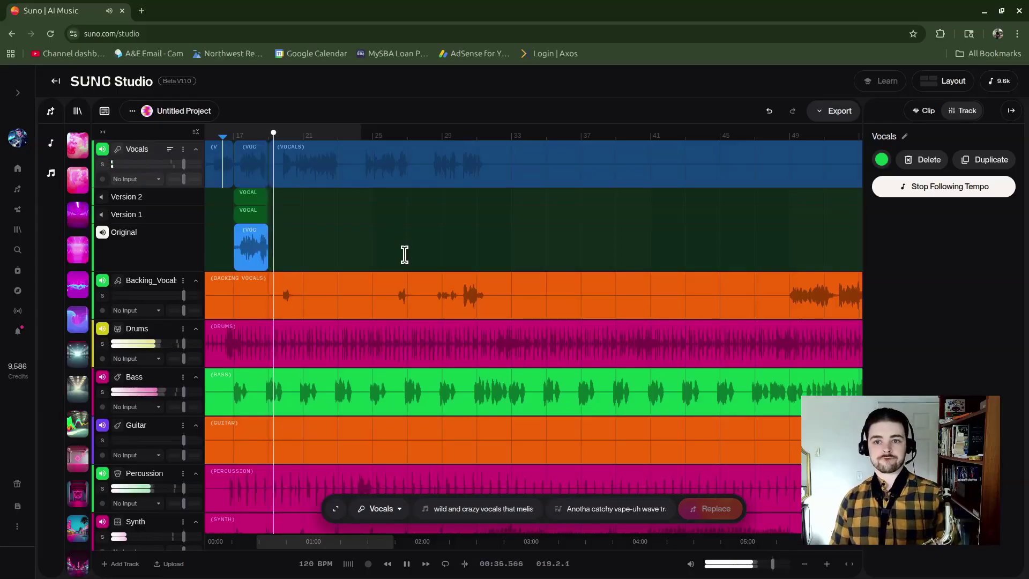
pyautogui.press('space')
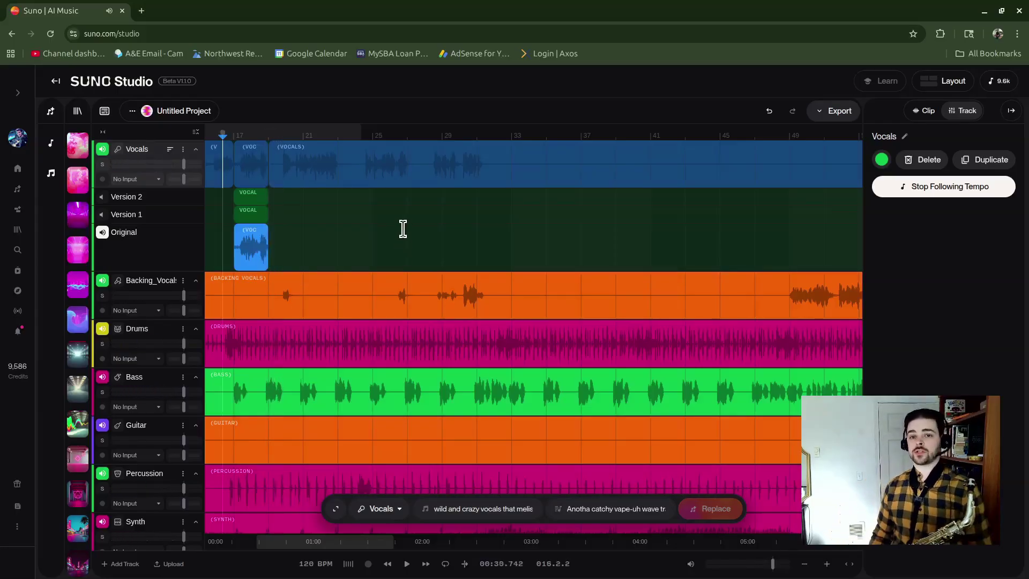